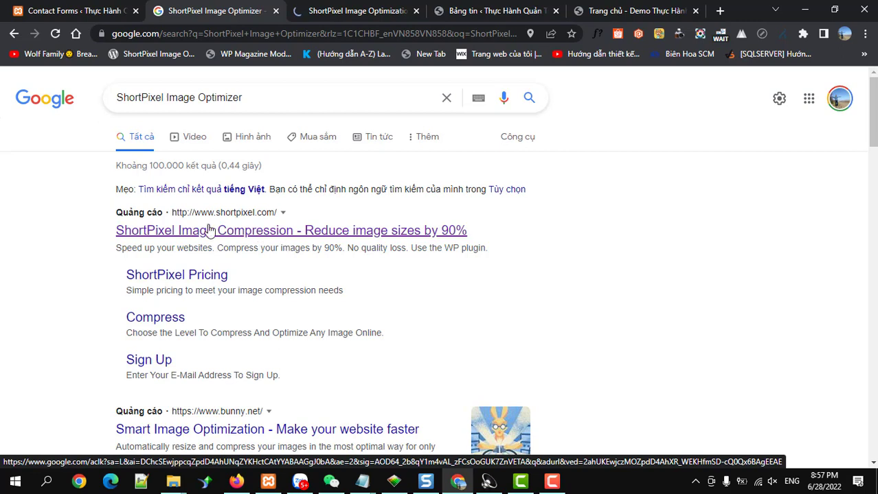
Copy the words "ShortPixel Image" from the title of the first sponsored search result.
{"action": "left_click_drag", "start_coordinate": [108, 238], "coordinate": [216, 237]}
{"action": "key", "text": "ctrl+c"}
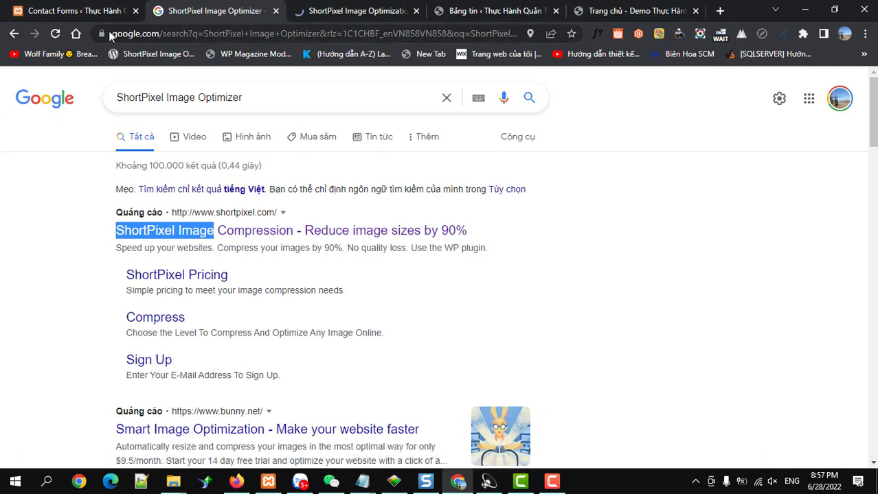
Look over the one-time image packages and their prices on the ShortPixel pricing page.
{"action": "left_click", "coordinate": [337, 9]}
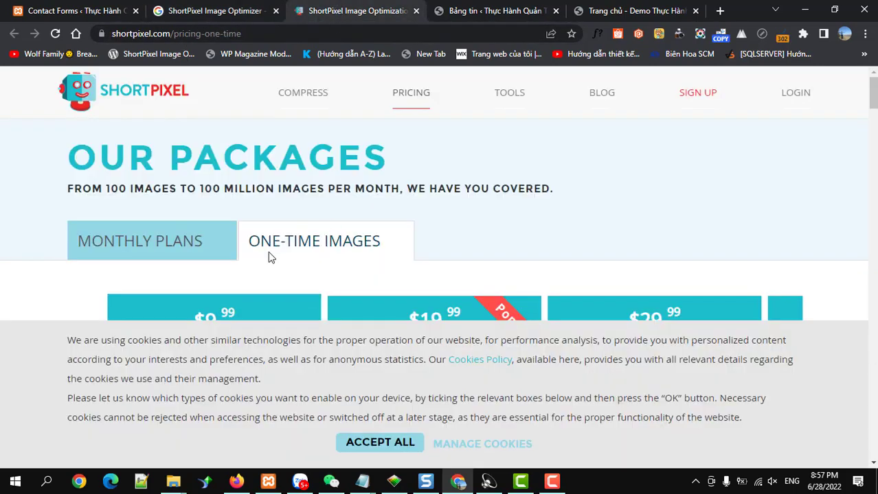
{"action": "scroll", "coordinate": [276, 280], "scroll_direction": "down", "scroll_amount": 2}
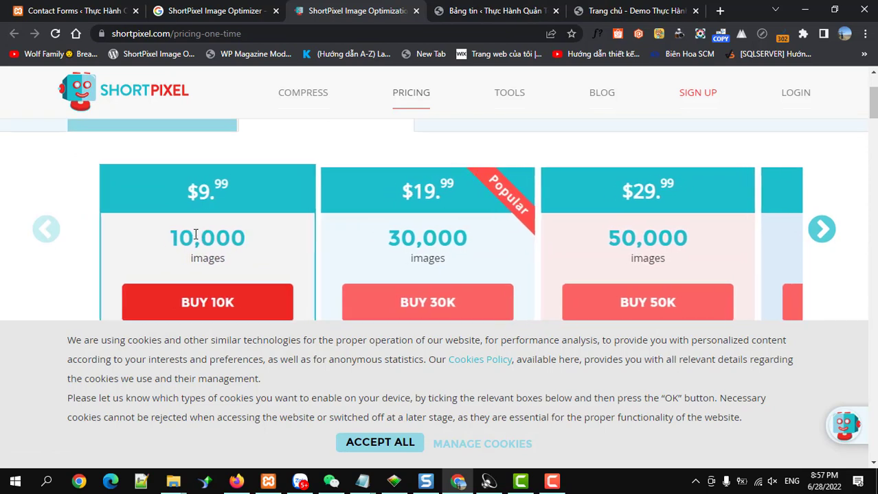
{"action": "scroll", "coordinate": [196, 236], "scroll_direction": "down", "scroll_amount": 1}
{"action": "scroll", "coordinate": [402, 238], "scroll_direction": "up", "scroll_amount": 1}
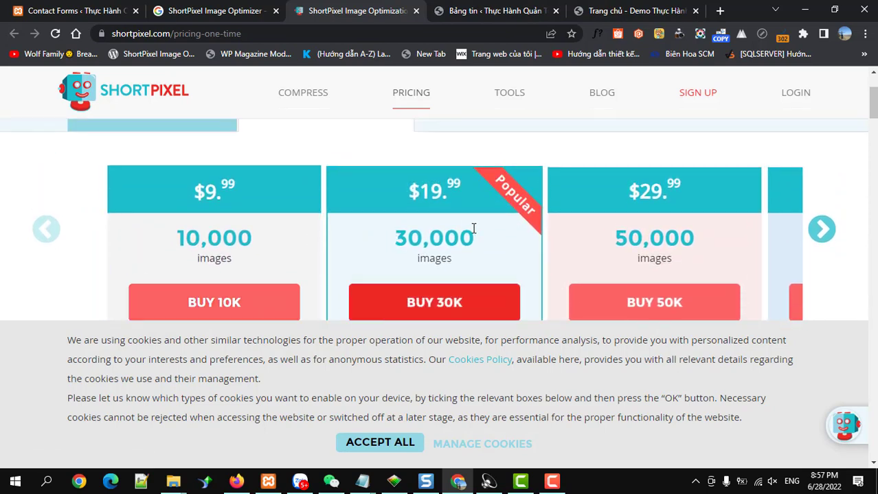
{"action": "scroll", "coordinate": [713, 253], "scroll_direction": "down", "scroll_amount": 3}
{"action": "scroll", "coordinate": [682, 248], "scroll_direction": "up", "scroll_amount": 2}
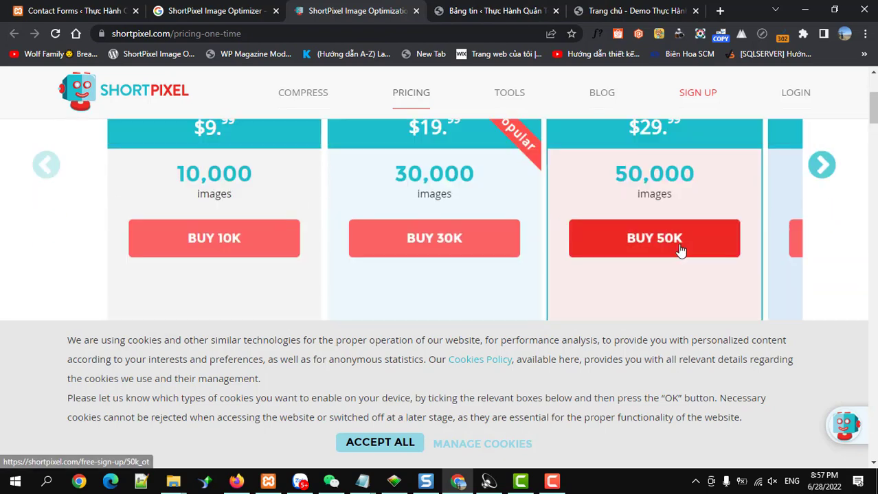
{"action": "scroll", "coordinate": [615, 248], "scroll_direction": "down", "scroll_amount": 3}
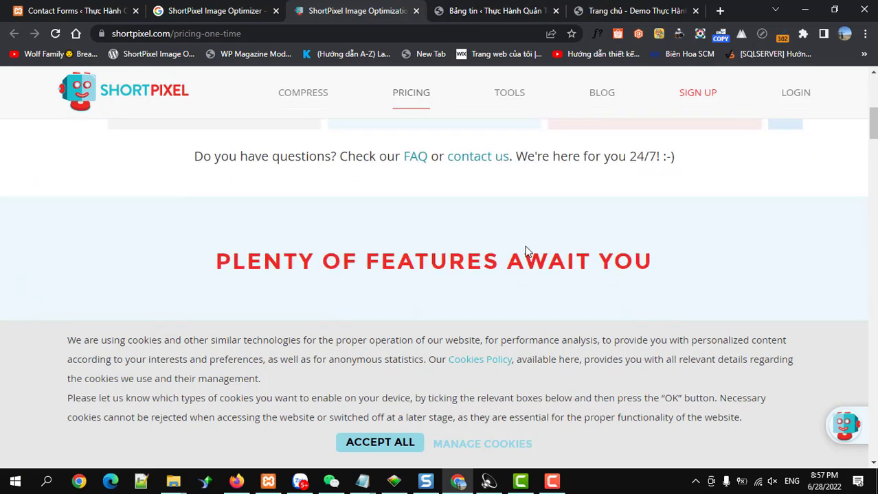
{"action": "scroll", "coordinate": [526, 252], "scroll_direction": "up", "scroll_amount": 1}
{"action": "scroll", "coordinate": [525, 252], "scroll_direction": "up", "scroll_amount": 5}
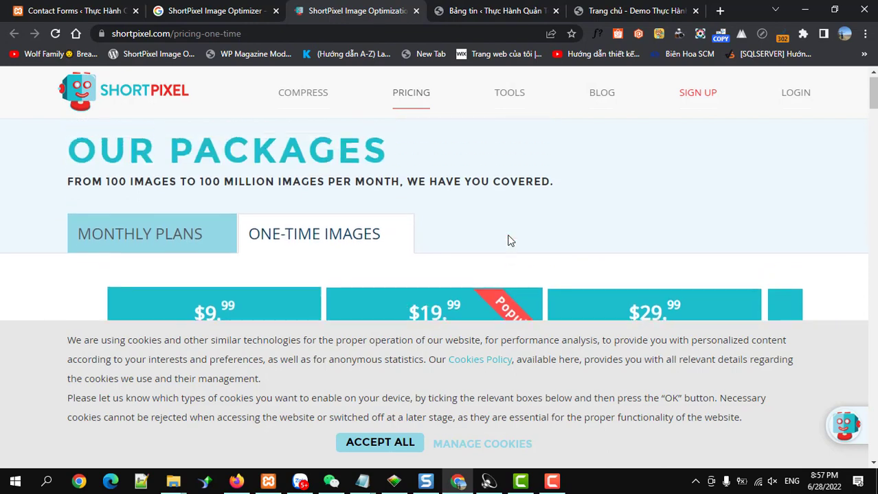
Show ShortPixel's monthly plans and check the image allowance of the free plan.
{"action": "left_click", "coordinate": [184, 241]}
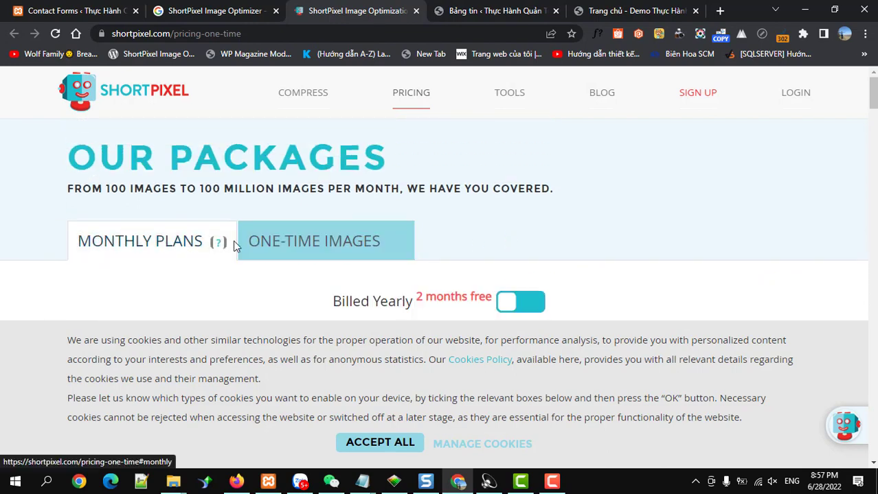
{"action": "scroll", "coordinate": [233, 246], "scroll_direction": "down", "scroll_amount": 2}
{"action": "scroll", "coordinate": [237, 246], "scroll_direction": "up", "scroll_amount": 1}
{"action": "scroll", "coordinate": [242, 245], "scroll_direction": "down", "scroll_amount": 2}
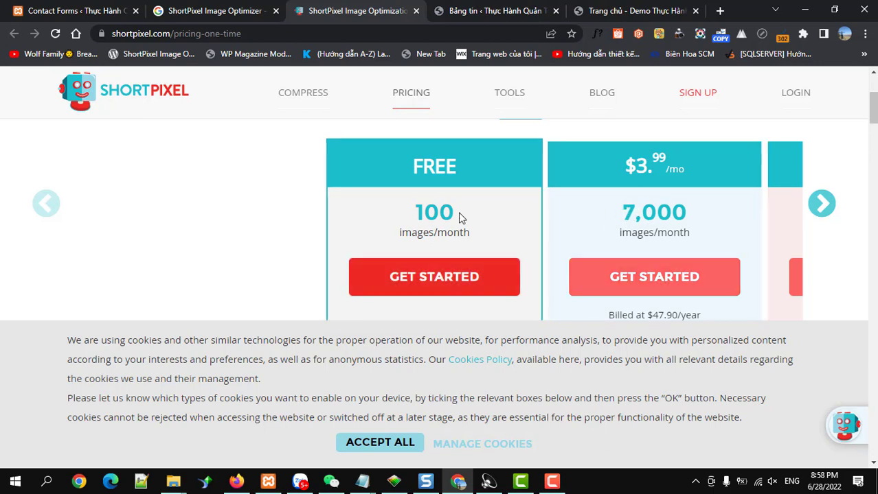
On the local WordPress site, go to the page for adding plugins and search for "ShortPixel Image".
{"action": "left_click", "coordinate": [95, 11]}
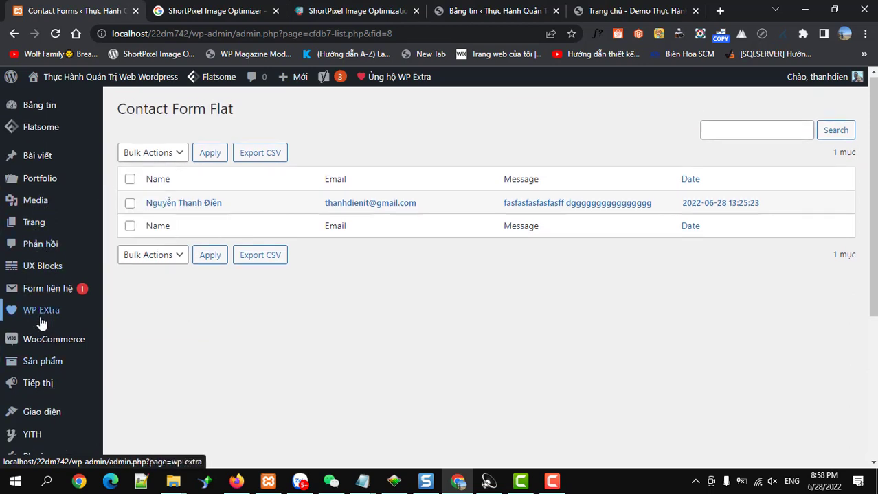
{"action": "scroll", "coordinate": [40, 337], "scroll_direction": "down", "scroll_amount": 1}
{"action": "mouse_move", "coordinate": [92, 403]}
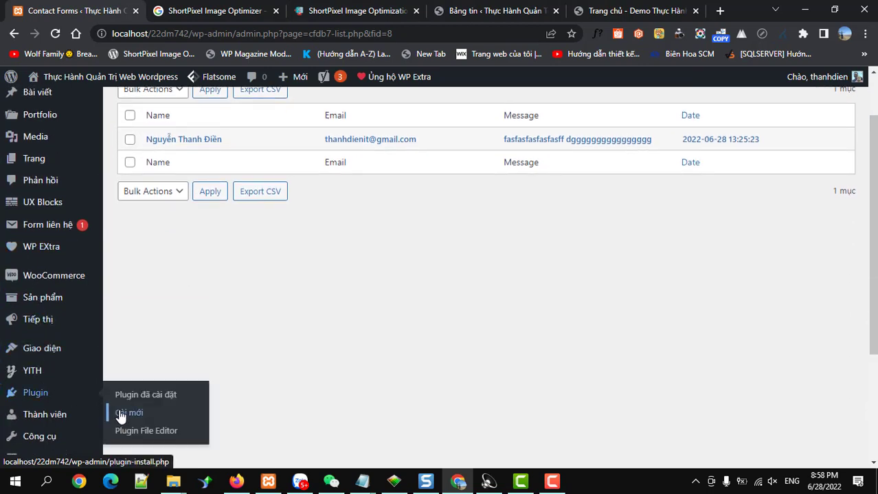
{"action": "left_click", "coordinate": [120, 415]}
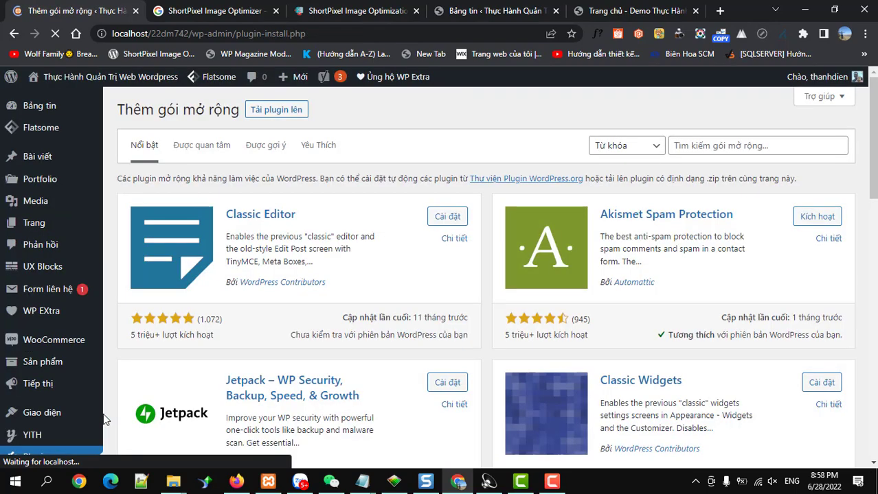
{"action": "left_click", "coordinate": [692, 145]}
{"action": "key", "text": "ctrl+v"}
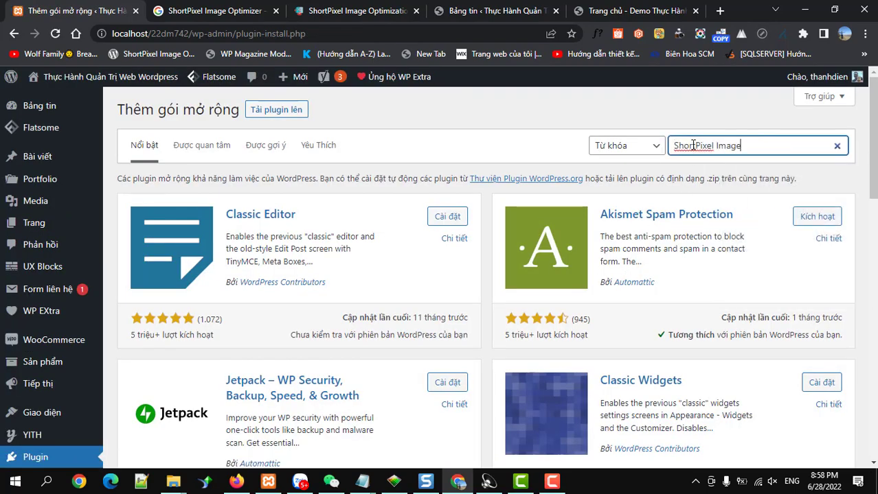
{"action": "key", "text": "Return"}
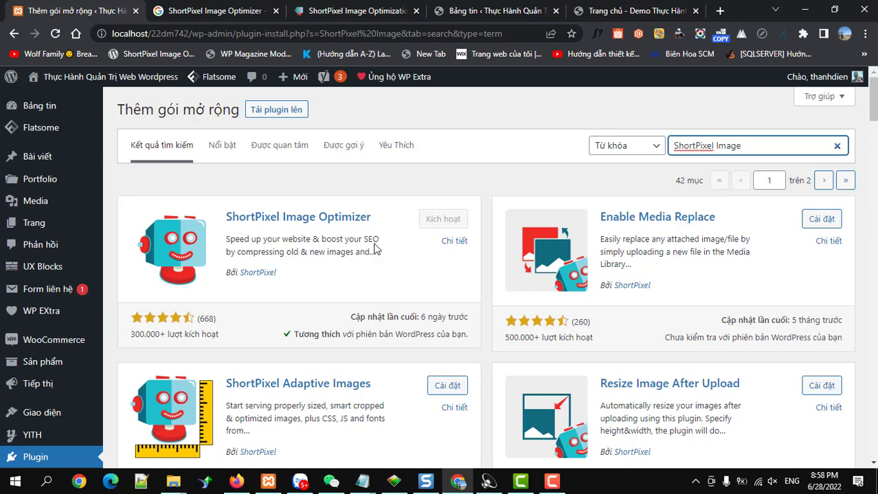
{"action": "scroll", "coordinate": [42, 294], "scroll_direction": "down", "scroll_amount": 3}
{"action": "scroll", "coordinate": [59, 291], "scroll_direction": "up", "scroll_amount": 3}
Upload wp-rocket.zip from My Drive's THIET KE WEB > WEB THUC TAP > source > plugin folder and install it on the local site.
{"action": "left_click", "coordinate": [260, 112]}
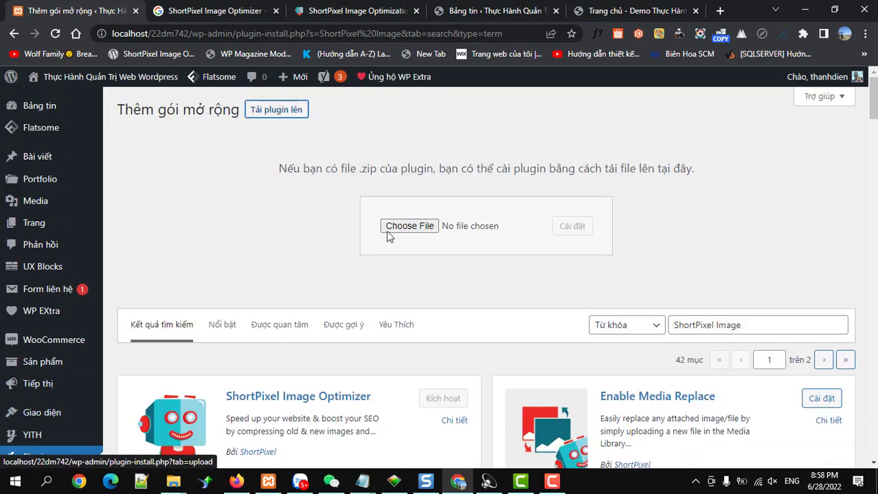
{"action": "left_click", "coordinate": [407, 232]}
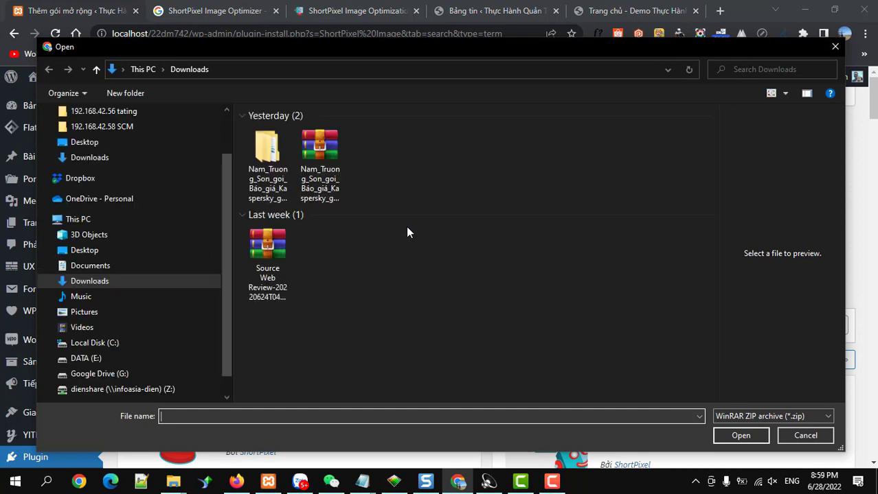
{"action": "left_click", "coordinate": [124, 390]}
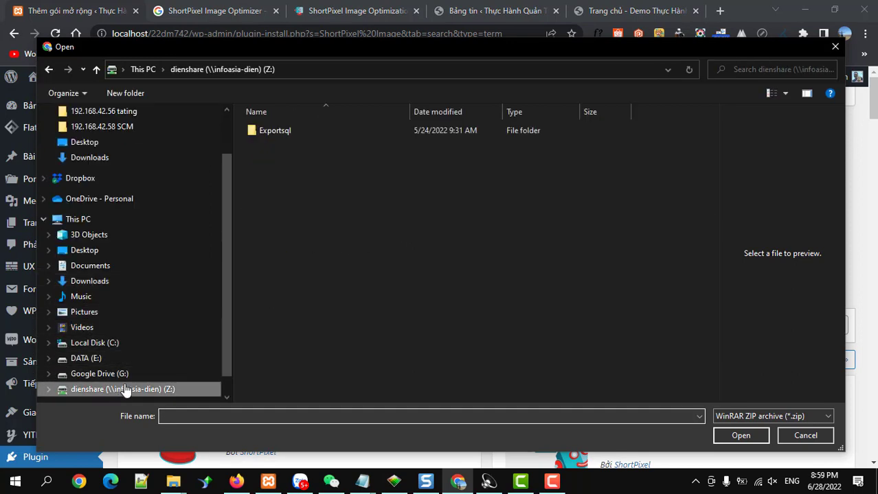
{"action": "left_click", "coordinate": [110, 375]}
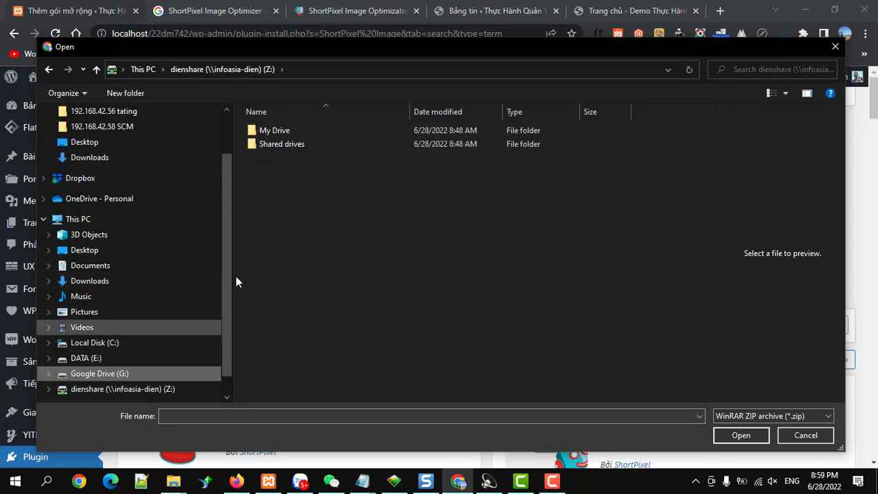
{"action": "double_click", "coordinate": [269, 133]}
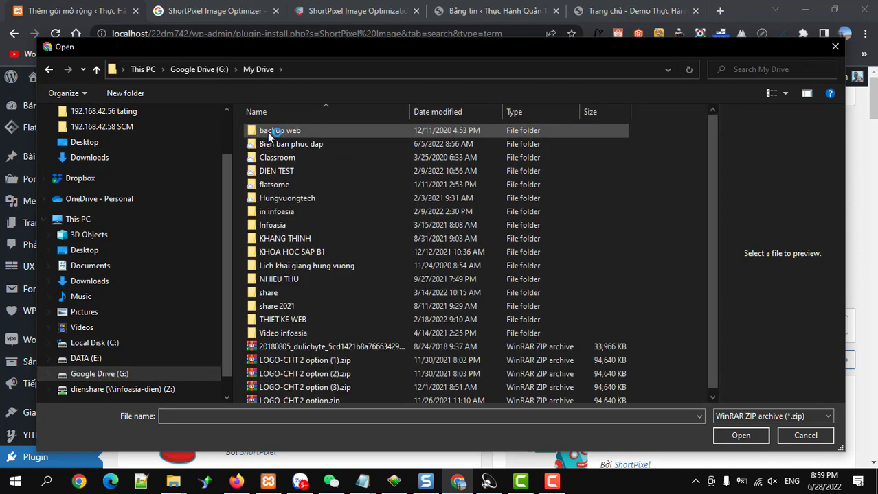
{"action": "double_click", "coordinate": [283, 320]}
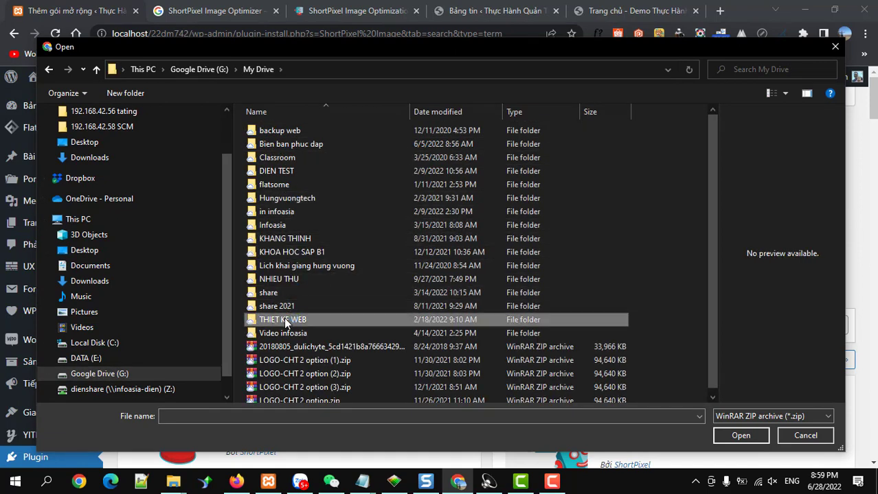
{"action": "double_click", "coordinate": [292, 198]}
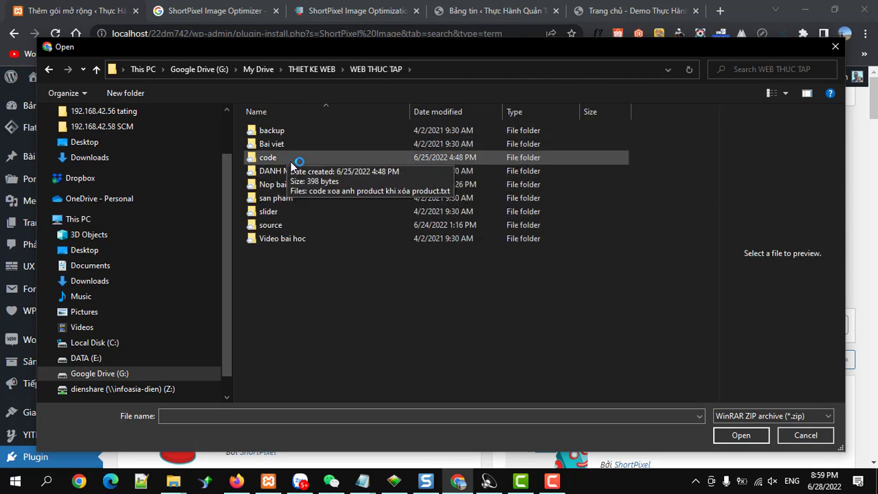
{"action": "left_click", "coordinate": [277, 225]}
{"action": "double_click", "coordinate": [277, 225]}
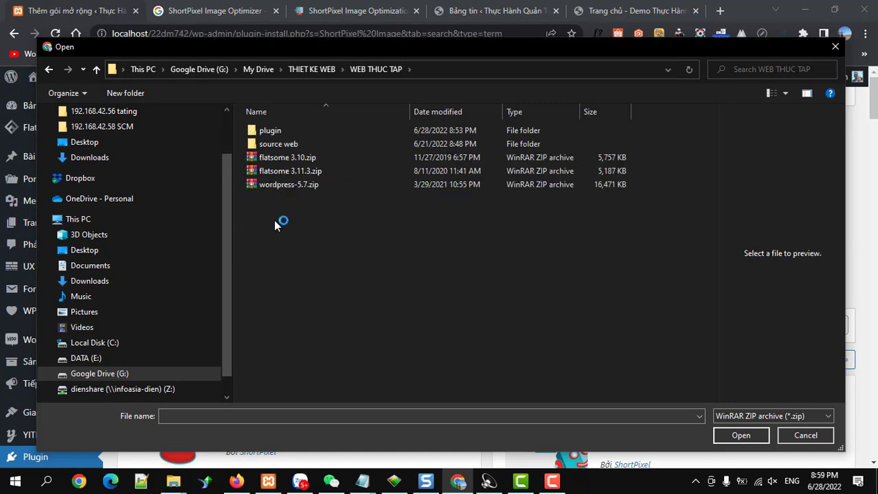
{"action": "double_click", "coordinate": [273, 130]}
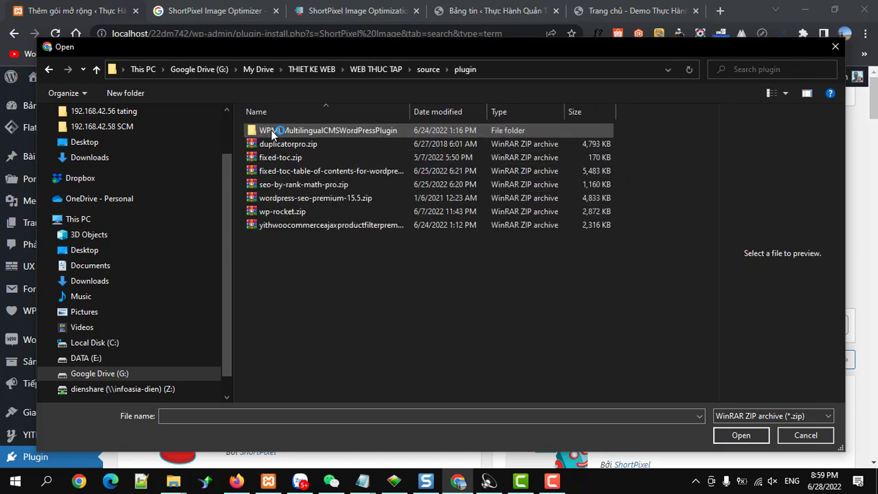
{"action": "double_click", "coordinate": [291, 213]}
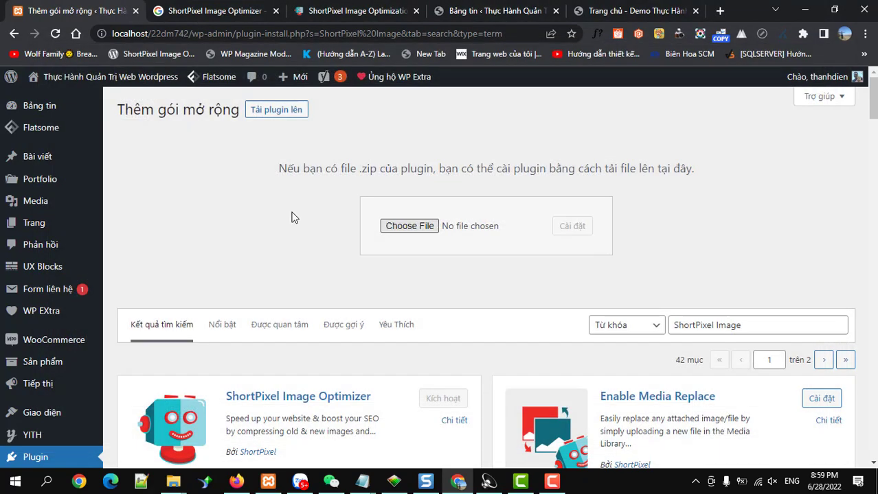
{"action": "left_click", "coordinate": [563, 229]}
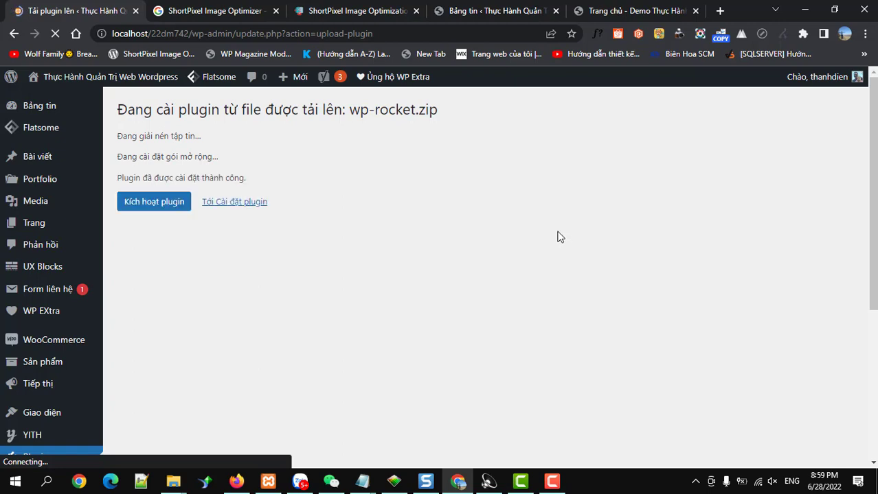
Open the page for adding plugins on the online demo site and close the local site's browser tab.
{"action": "left_click", "coordinate": [480, 12]}
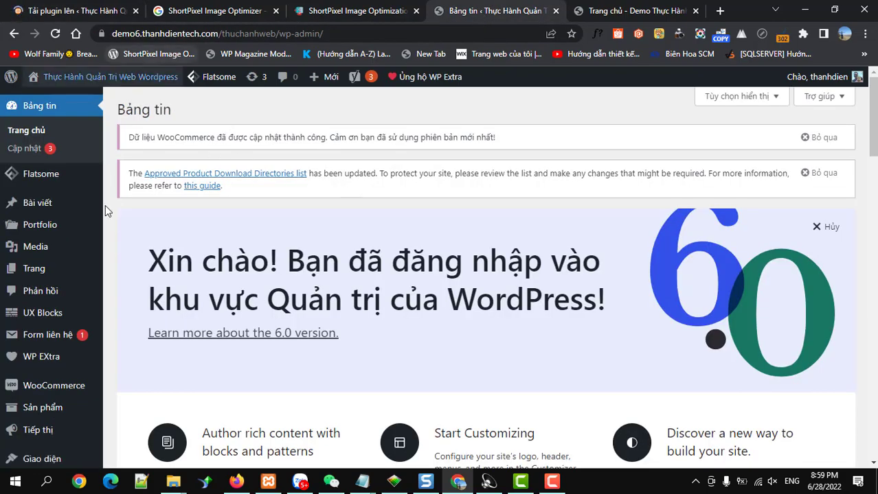
{"action": "scroll", "coordinate": [79, 287], "scroll_direction": "down", "scroll_amount": 3}
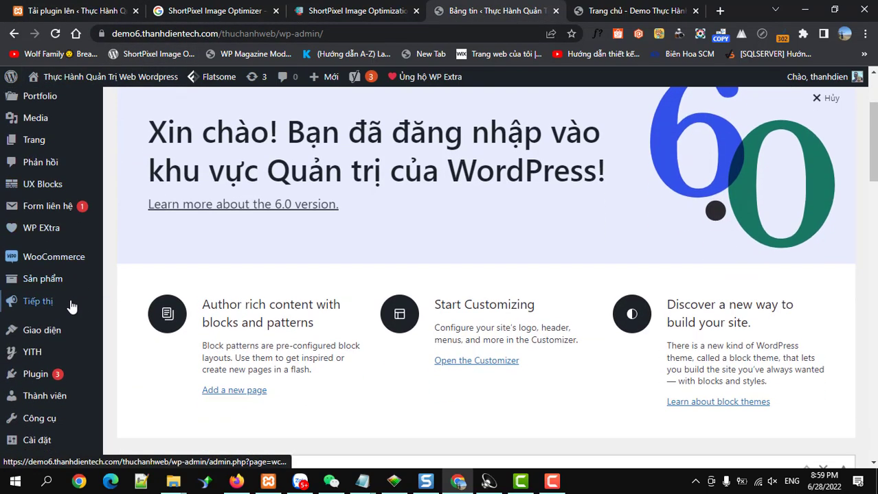
{"action": "left_click", "coordinate": [123, 396]}
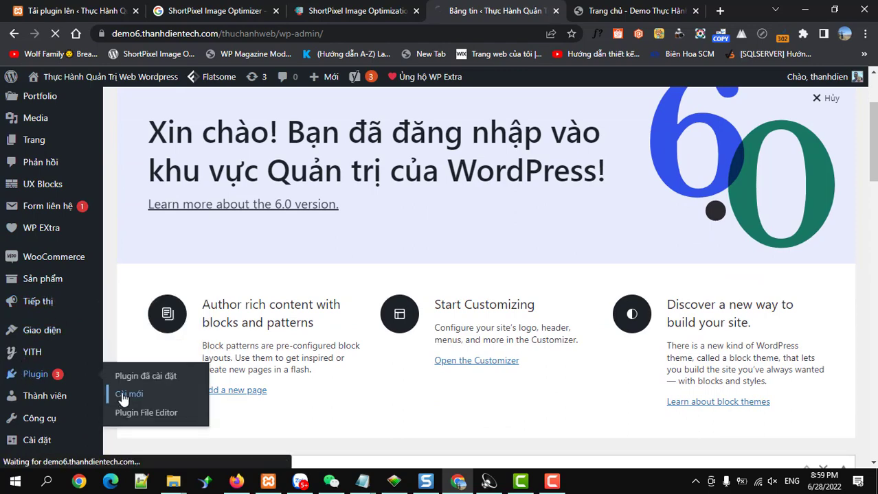
{"action": "left_click", "coordinate": [135, 11]}
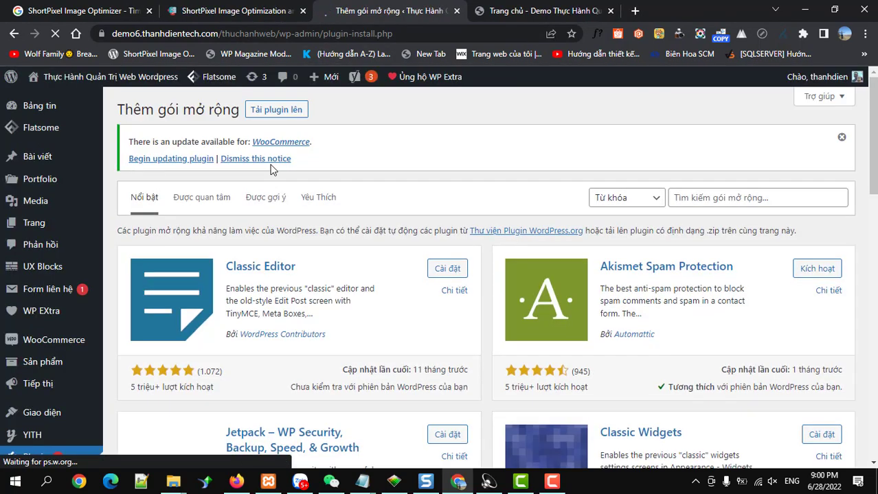
Upload wp-rocket.zip from the source > plugin folder and install it on the online demo site.
{"action": "left_click", "coordinate": [274, 111]}
{"action": "left_click", "coordinate": [431, 286]}
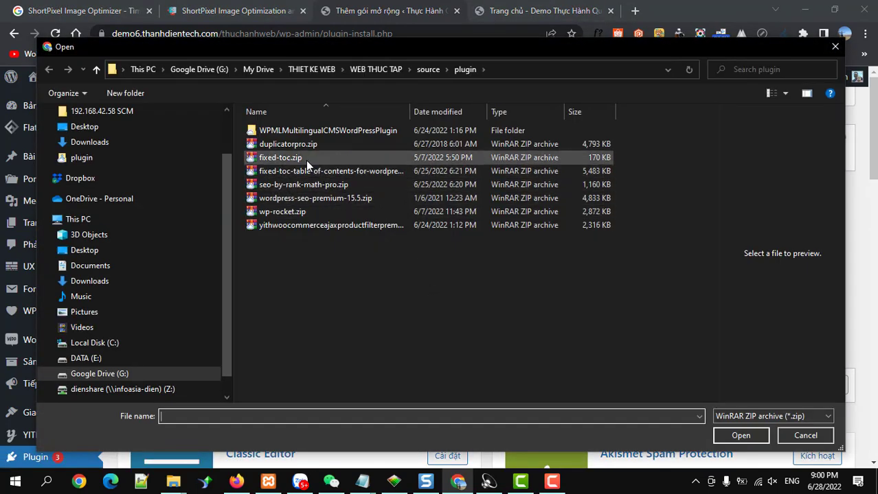
{"action": "left_click", "coordinate": [291, 213]}
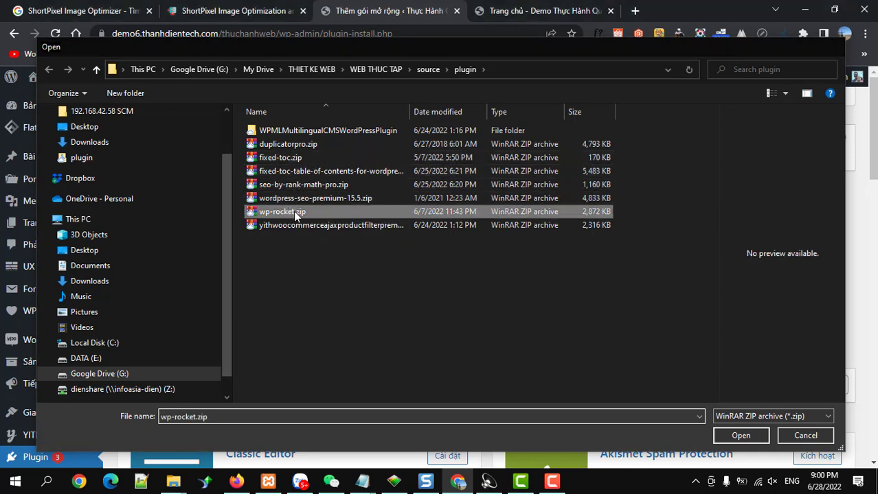
{"action": "double_click", "coordinate": [291, 212]}
{"action": "left_click", "coordinate": [563, 288]}
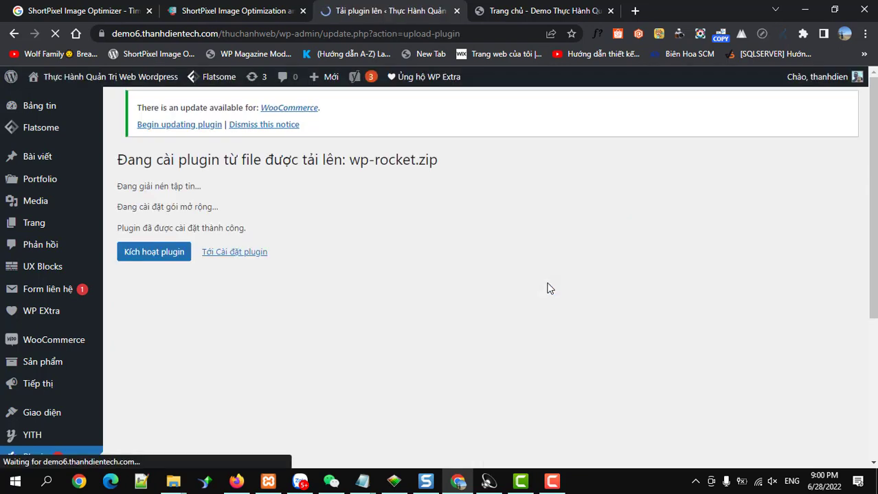
Activate the installed WP Rocket plugin on the demo site.
{"action": "left_click", "coordinate": [155, 259]}
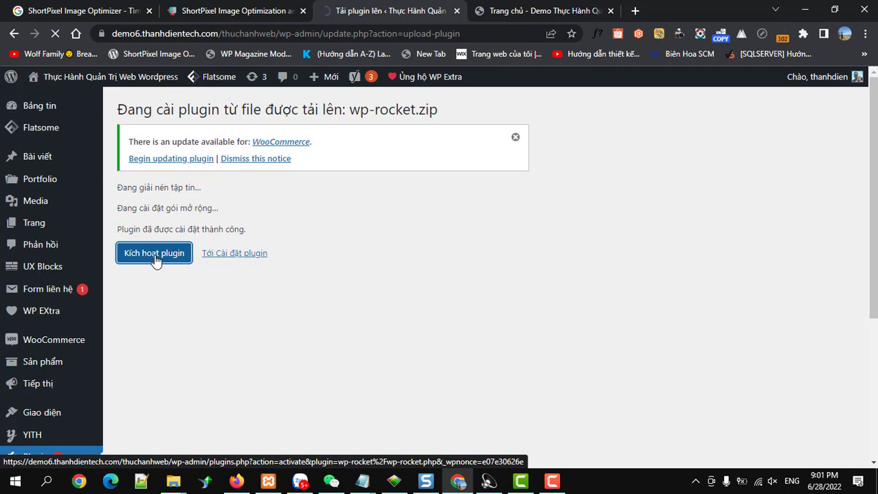
{"action": "left_click", "coordinate": [154, 254]}
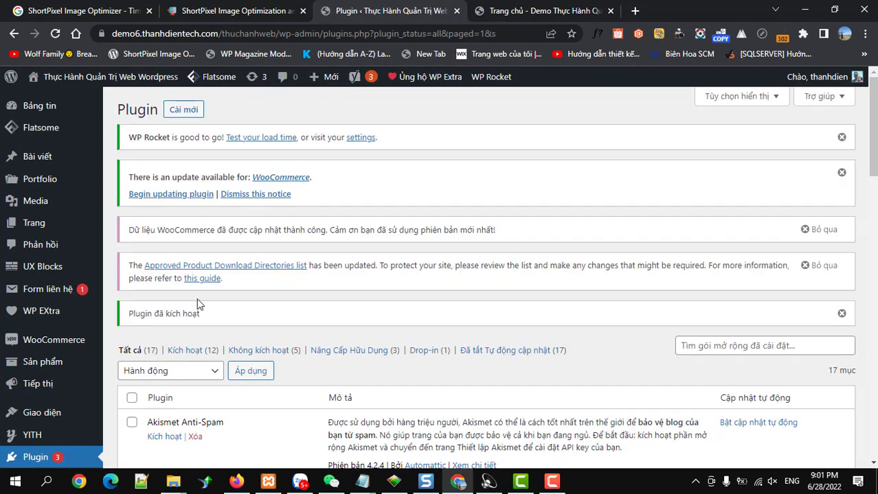
{"action": "scroll", "coordinate": [197, 304], "scroll_direction": "down", "scroll_amount": 4}
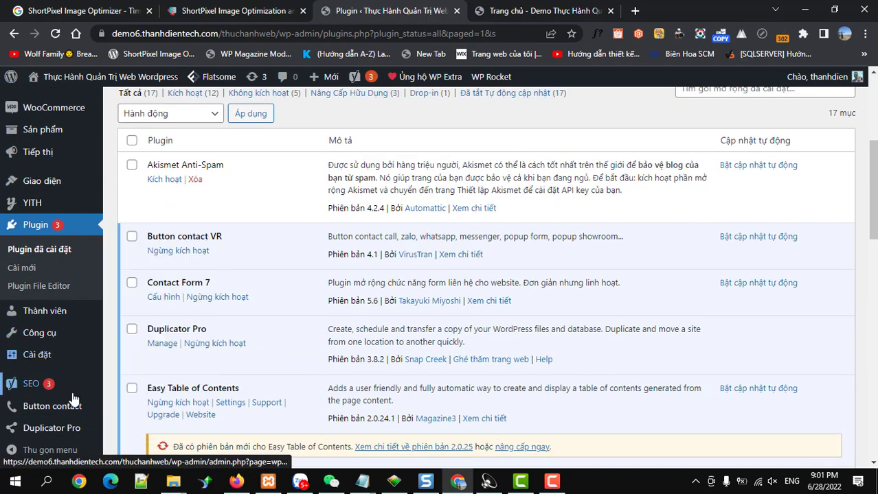
Open the WP Rocket settings of the demo site and go to the Cache options.
{"action": "mouse_move", "coordinate": [73, 426]}
{"action": "scroll", "coordinate": [72, 426], "scroll_direction": "down", "scroll_amount": 1}
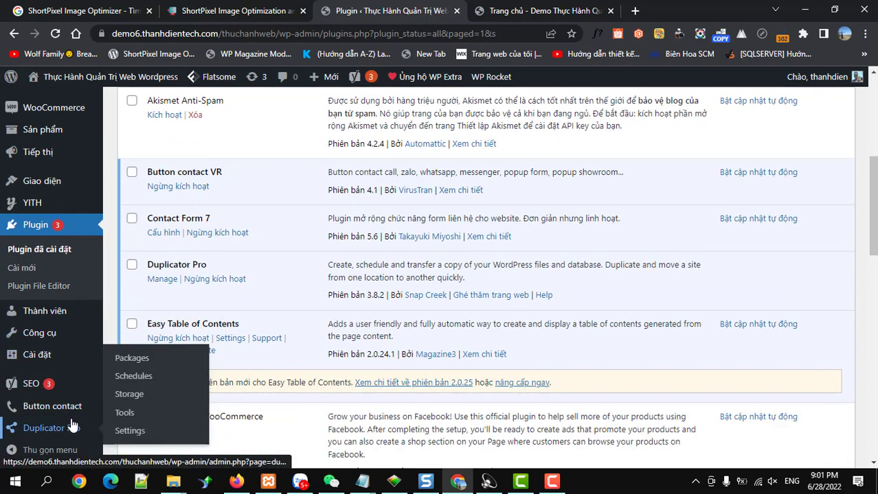
{"action": "scroll", "coordinate": [73, 426], "scroll_direction": "down", "scroll_amount": 1}
{"action": "mouse_move", "coordinate": [491, 79]}
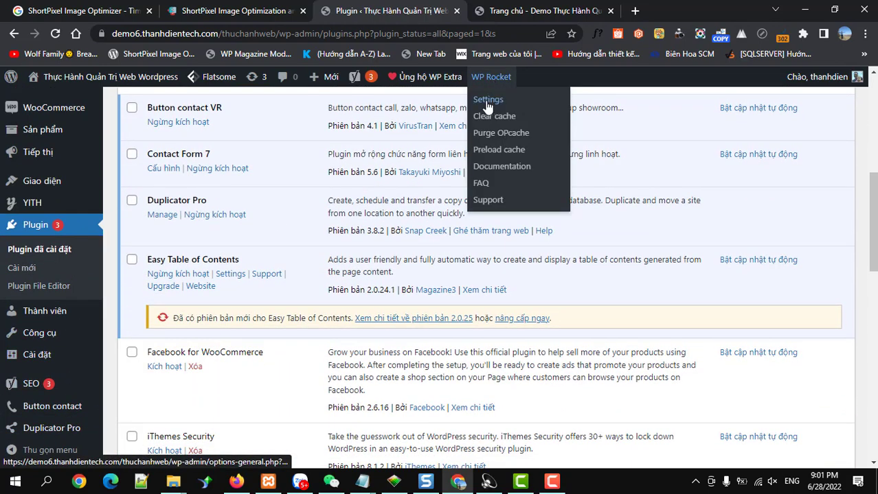
{"action": "left_click", "coordinate": [486, 101]}
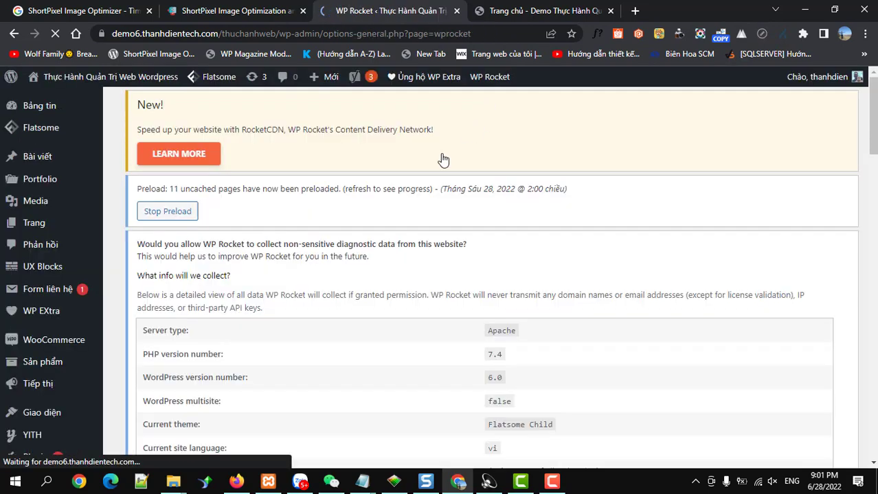
{"action": "scroll", "coordinate": [350, 215], "scroll_direction": "down", "scroll_amount": 5}
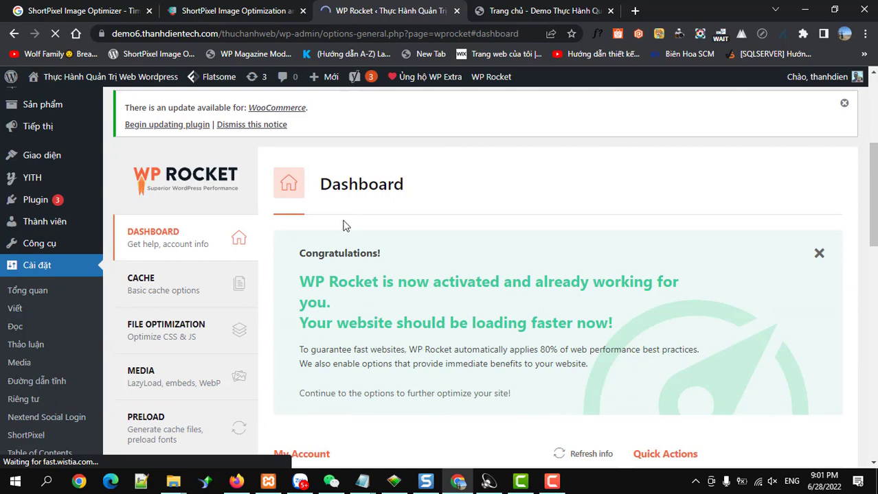
{"action": "left_click", "coordinate": [190, 285]}
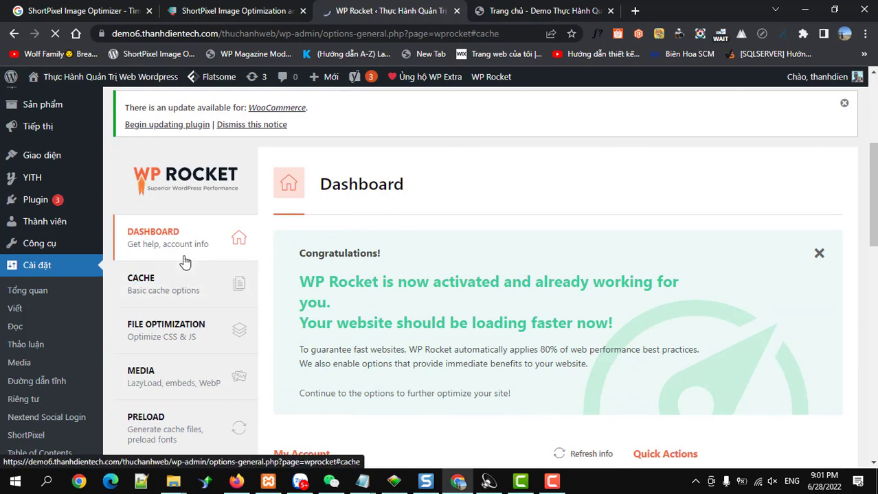
{"action": "left_click", "coordinate": [190, 289]}
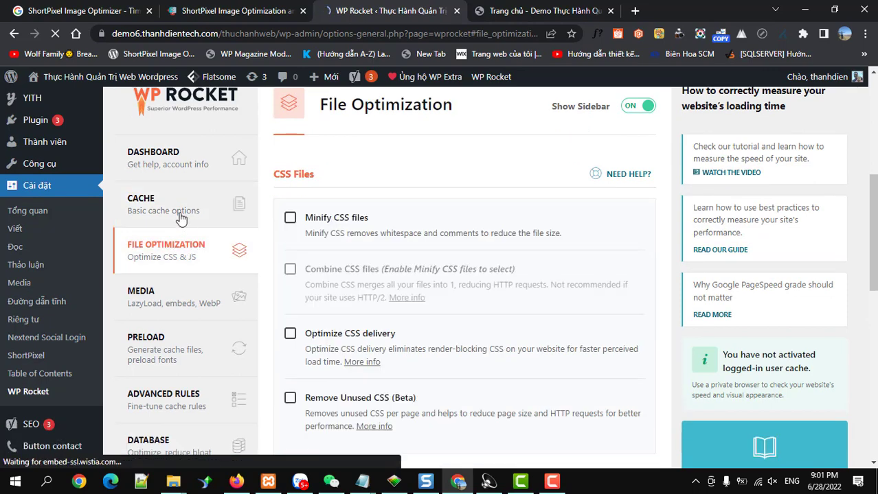
{"action": "left_click", "coordinate": [182, 221]}
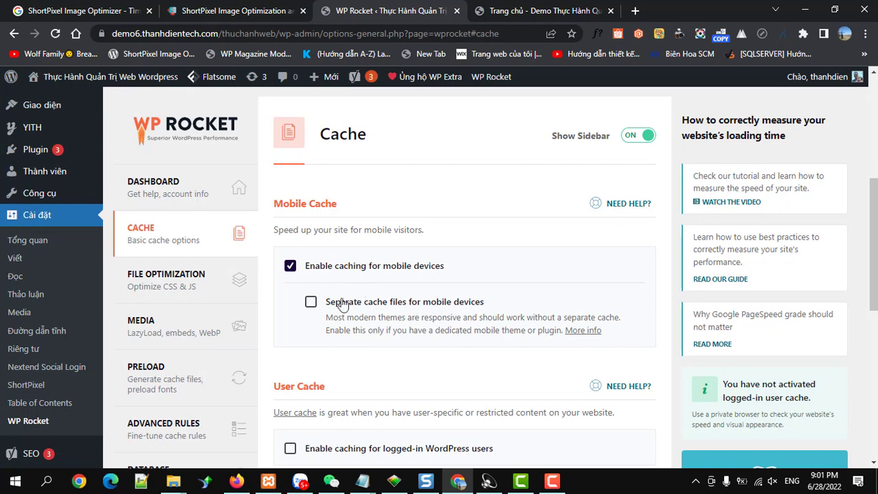
Enable separate cache files for mobile devices and caching for logged-in WordPress users, and save the changes.
{"action": "left_click", "coordinate": [310, 303]}
{"action": "scroll", "coordinate": [309, 302], "scroll_direction": "down", "scroll_amount": 3}
{"action": "left_click", "coordinate": [290, 254]}
{"action": "scroll", "coordinate": [291, 264], "scroll_direction": "down", "scroll_amount": 4}
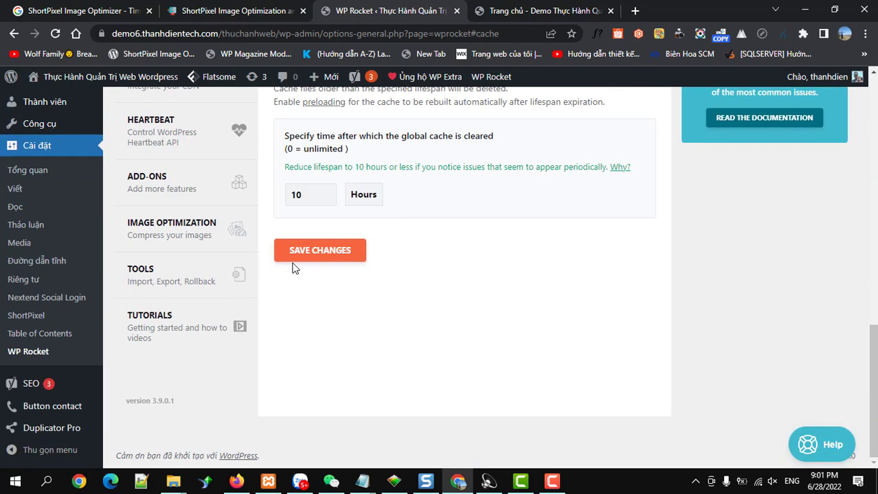
{"action": "left_click", "coordinate": [299, 258]}
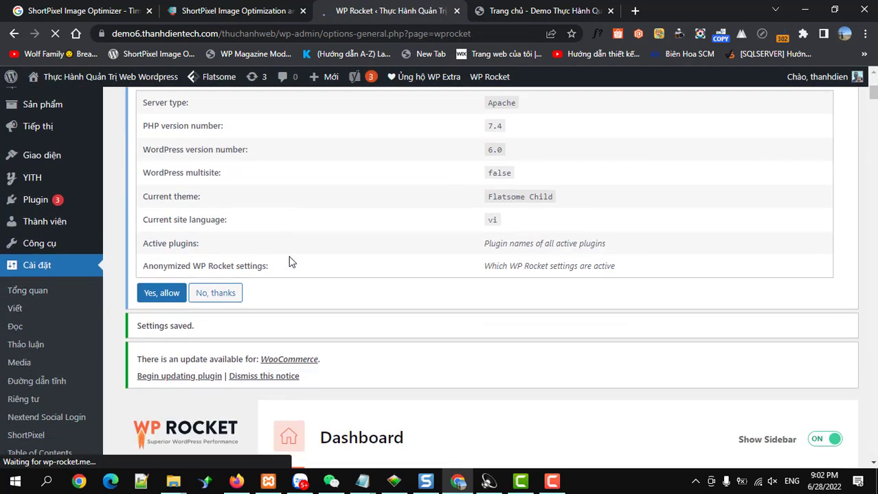
Allow WP Rocket to collect non-sensitive diagnostic data and open the File Optimization settings.
{"action": "scroll", "coordinate": [224, 279], "scroll_direction": "down", "scroll_amount": 2}
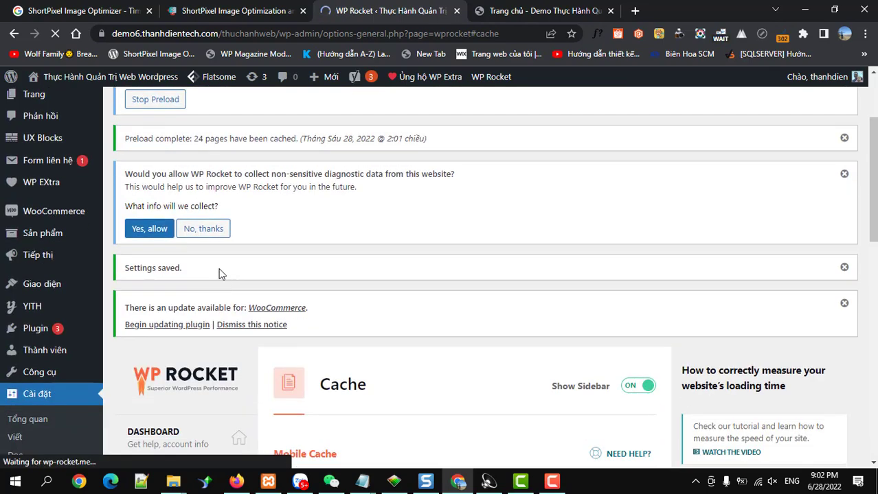
{"action": "left_click", "coordinate": [145, 232]}
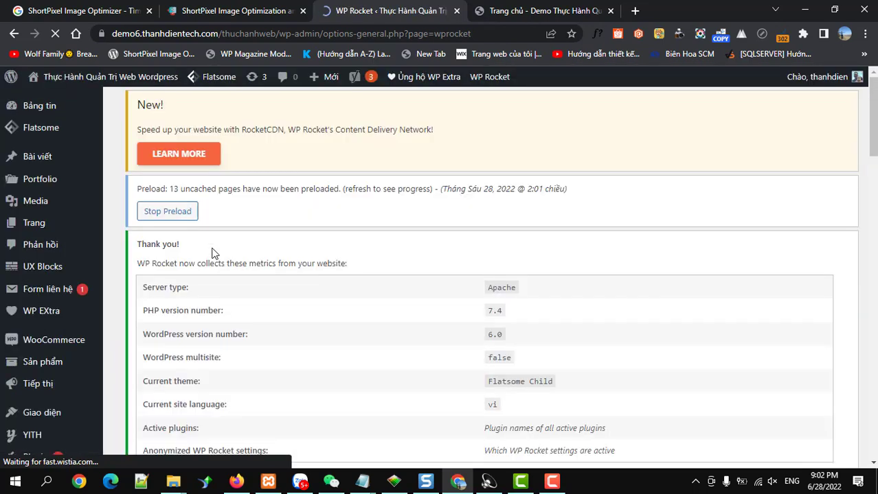
{"action": "scroll", "coordinate": [212, 253], "scroll_direction": "down", "scroll_amount": 5}
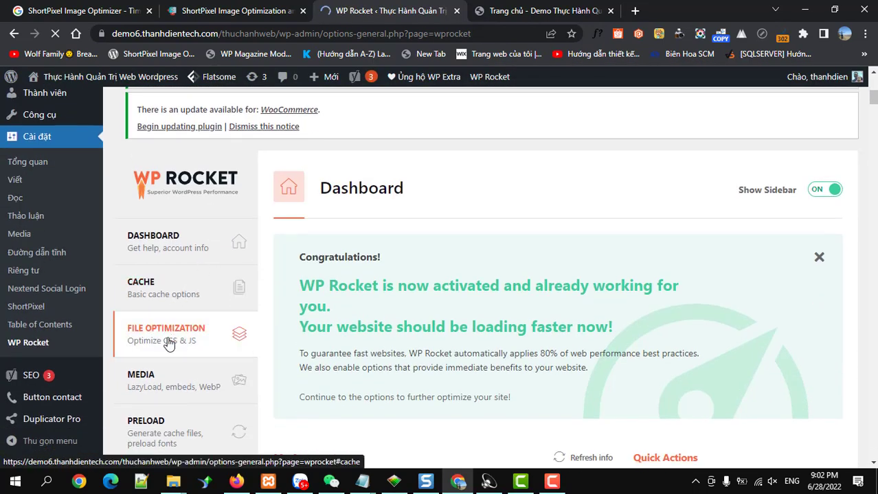
{"action": "left_click", "coordinate": [171, 346]}
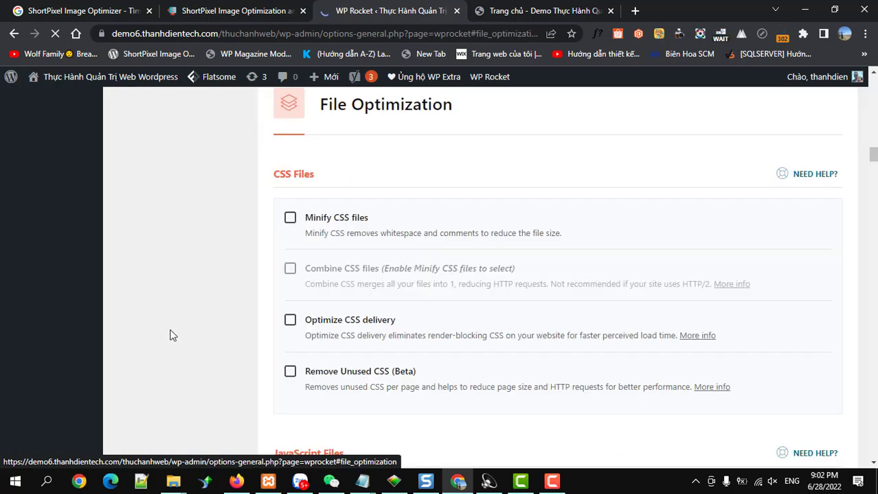
{"action": "scroll", "coordinate": [214, 303], "scroll_direction": "up", "scroll_amount": 10}
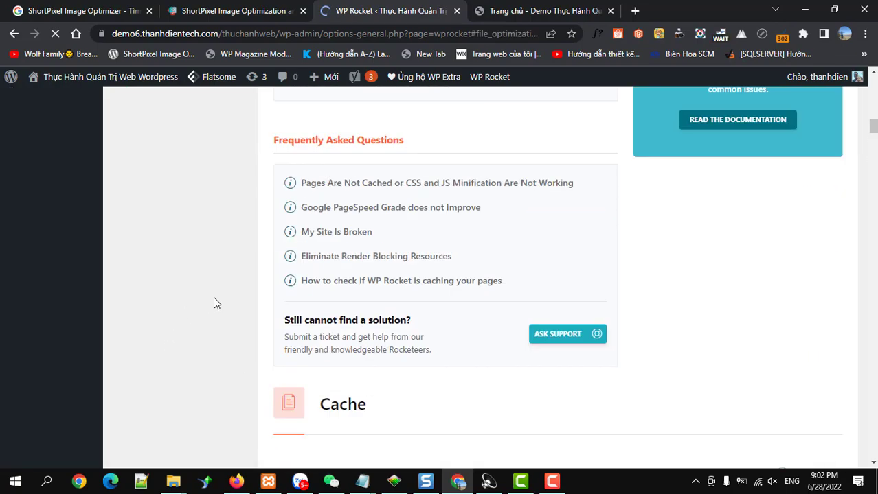
{"action": "scroll", "coordinate": [213, 303], "scroll_direction": "up", "scroll_amount": 6}
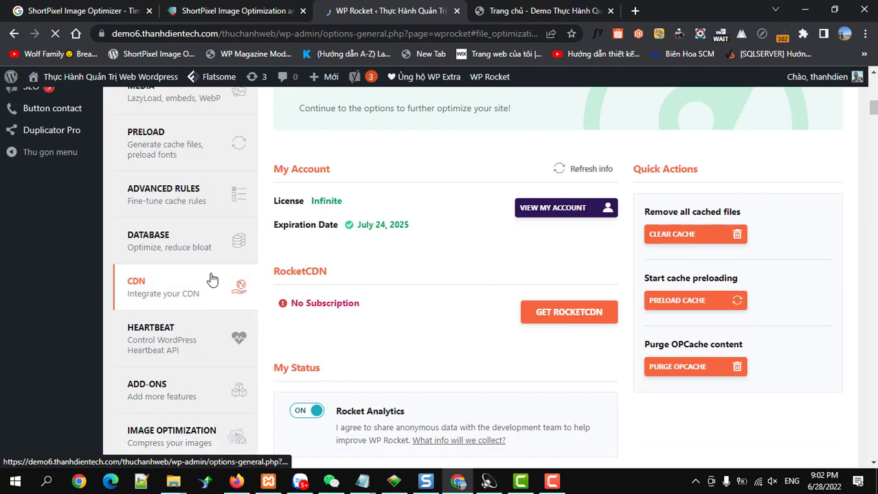
{"action": "scroll", "coordinate": [169, 220], "scroll_direction": "up", "scroll_amount": 5}
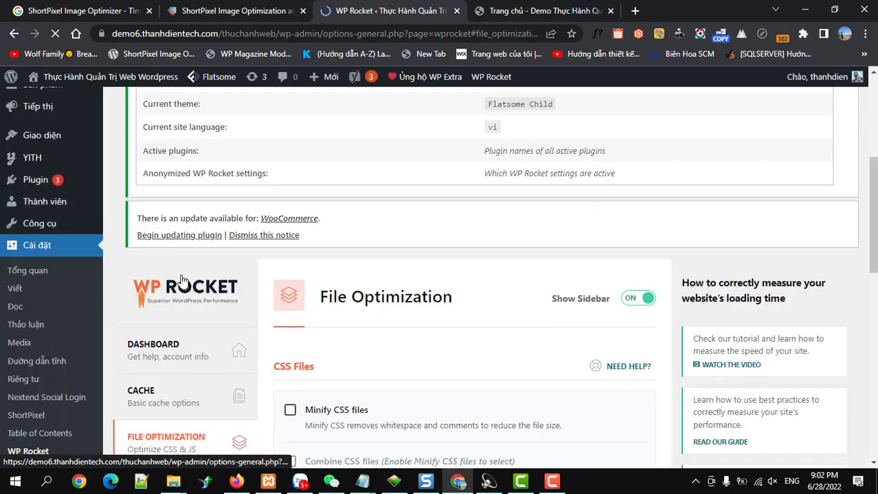
Dismiss the diagnostic data, WooCommerce update and RocketCDN notices above the WP Rocket settings.
{"action": "scroll", "coordinate": [256, 259], "scroll_direction": "down", "scroll_amount": 2}
{"action": "scroll", "coordinate": [448, 245], "scroll_direction": "up", "scroll_amount": 6}
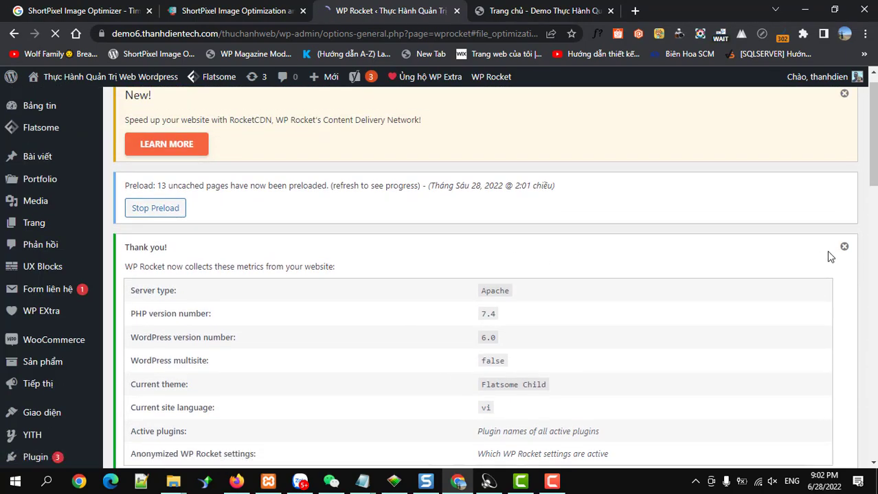
{"action": "left_click", "coordinate": [844, 249]}
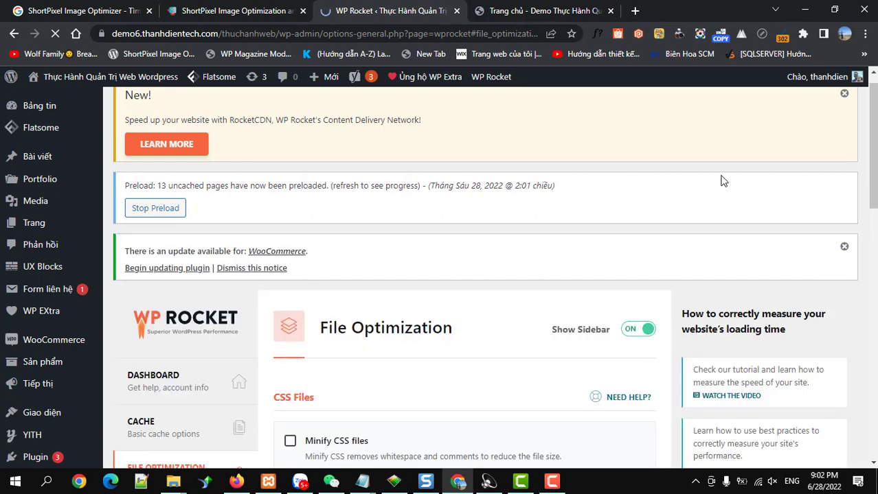
{"action": "left_click", "coordinate": [844, 249]}
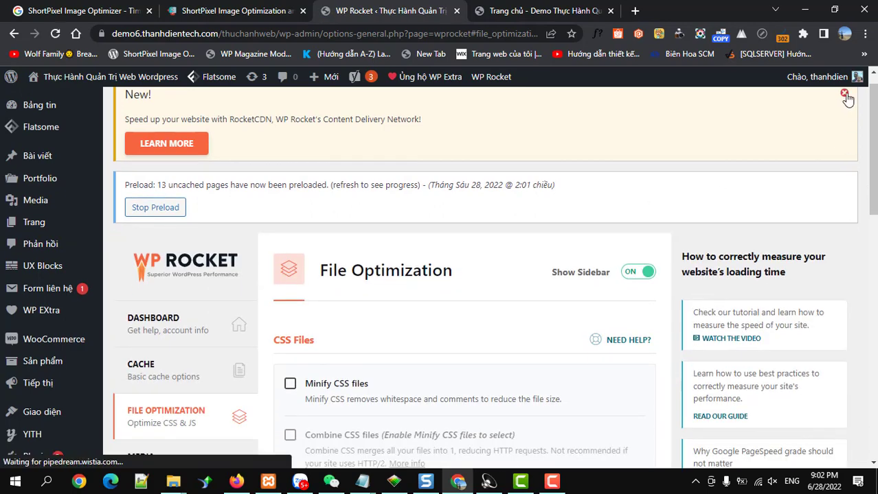
{"action": "left_click", "coordinate": [844, 93]}
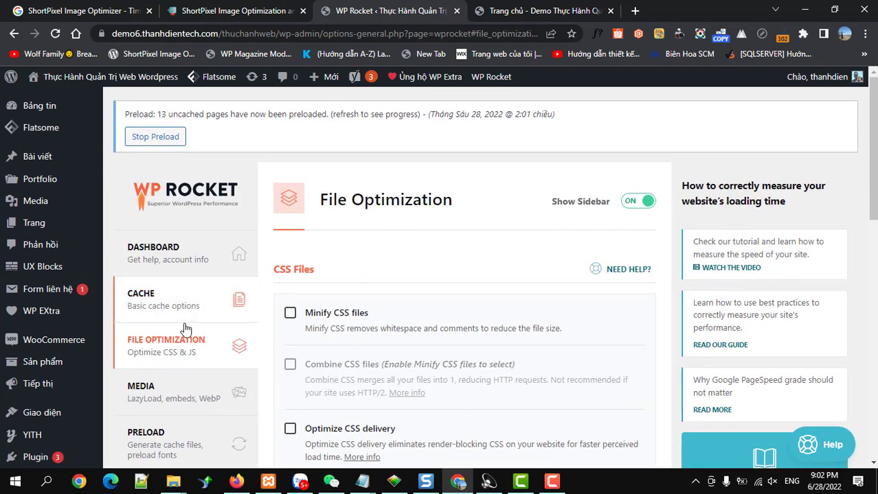
Activate minification and combining of CSS files, accepting the warning for each option.
{"action": "left_click", "coordinate": [290, 313]}
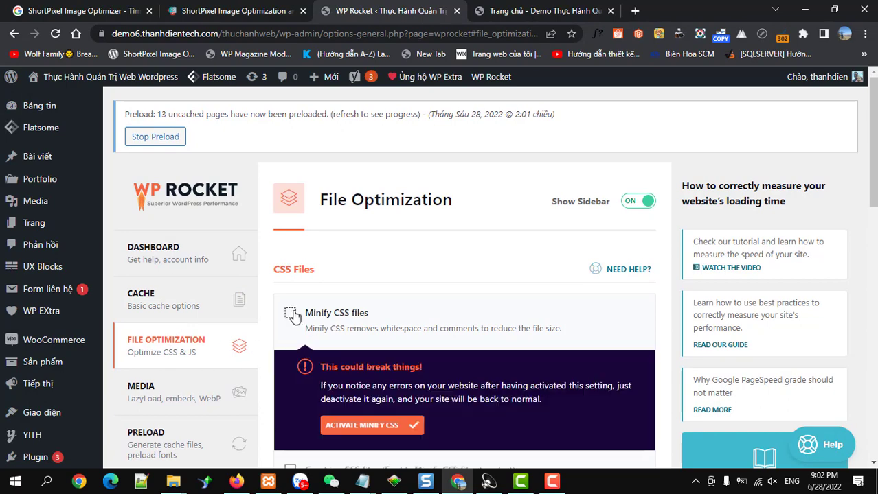
{"action": "scroll", "coordinate": [294, 315], "scroll_direction": "down", "scroll_amount": 1}
{"action": "scroll", "coordinate": [294, 315], "scroll_direction": "down", "scroll_amount": 2}
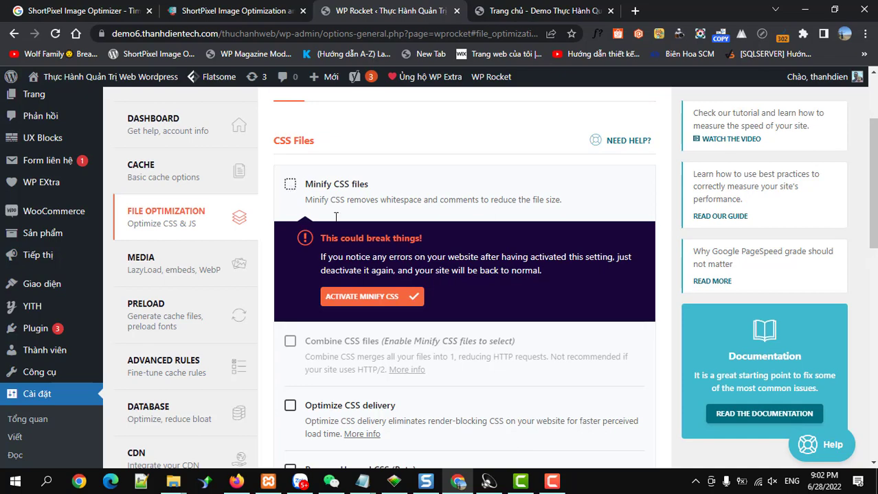
{"action": "left_click", "coordinate": [366, 301]}
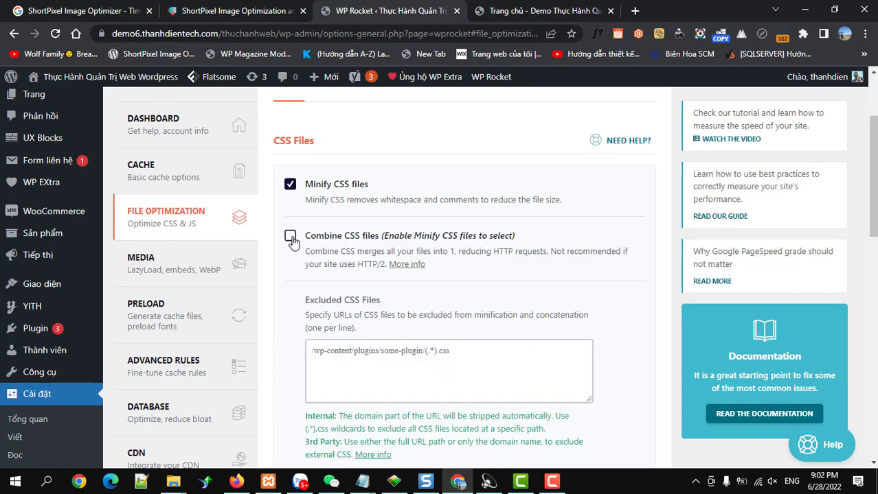
{"action": "left_click", "coordinate": [290, 237]}
{"action": "left_click", "coordinate": [388, 349]}
Enable Optimize CSS delivery in the CSS Files section.
{"action": "scroll", "coordinate": [350, 326], "scroll_direction": "down", "scroll_amount": 3}
{"action": "scroll", "coordinate": [329, 316], "scroll_direction": "up", "scroll_amount": 2}
{"action": "scroll", "coordinate": [323, 295], "scroll_direction": "down", "scroll_amount": 3}
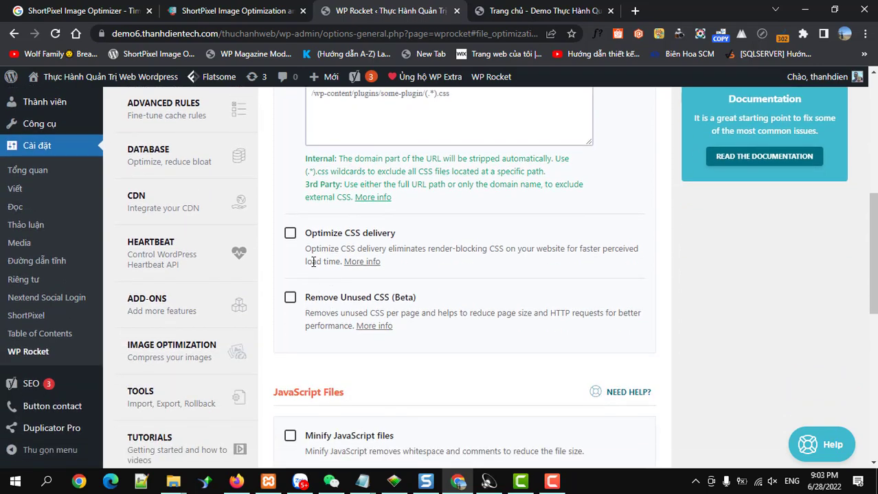
{"action": "left_click", "coordinate": [289, 234]}
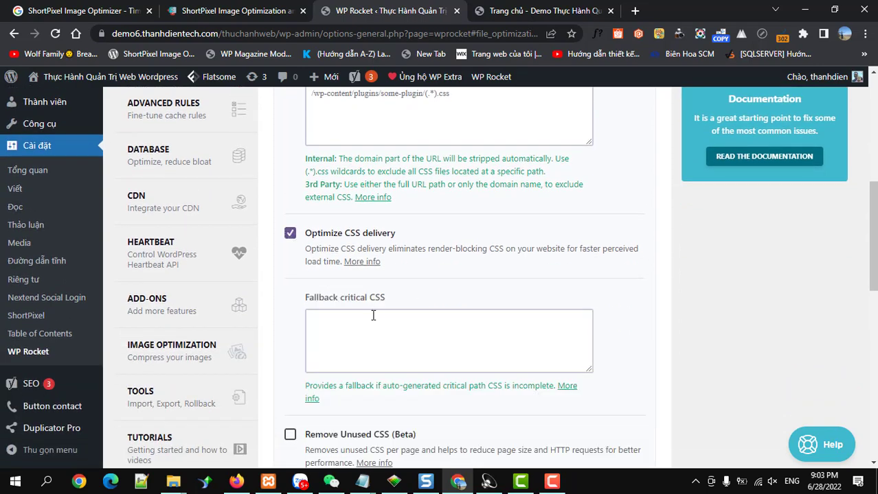
Activate minification and combining of JavaScript files, accepting the warning for each option.
{"action": "scroll", "coordinate": [371, 329], "scroll_direction": "down", "scroll_amount": 2}
{"action": "scroll", "coordinate": [370, 320], "scroll_direction": "down", "scroll_amount": 2}
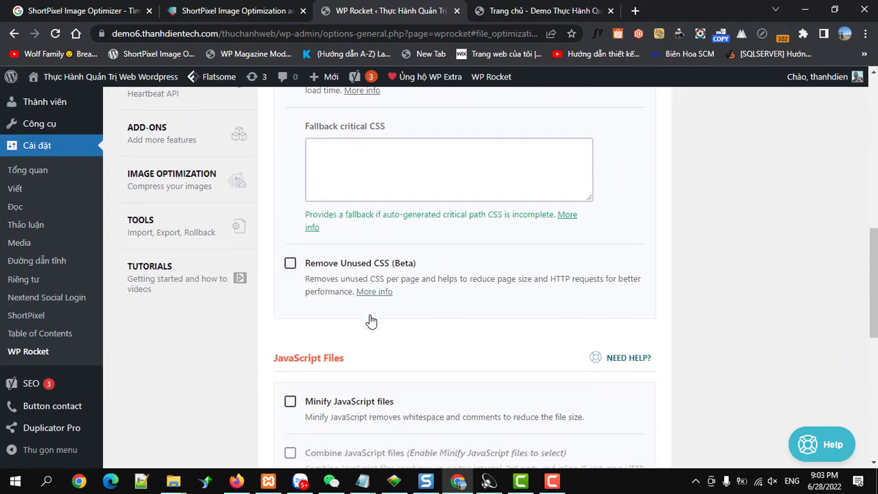
{"action": "left_click", "coordinate": [289, 315]}
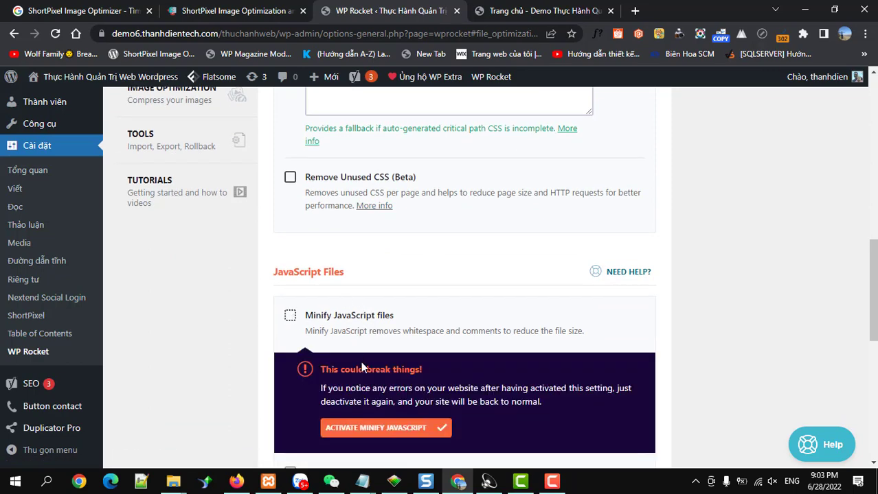
{"action": "left_click", "coordinate": [376, 427]}
{"action": "scroll", "coordinate": [341, 366], "scroll_direction": "down", "scroll_amount": 2}
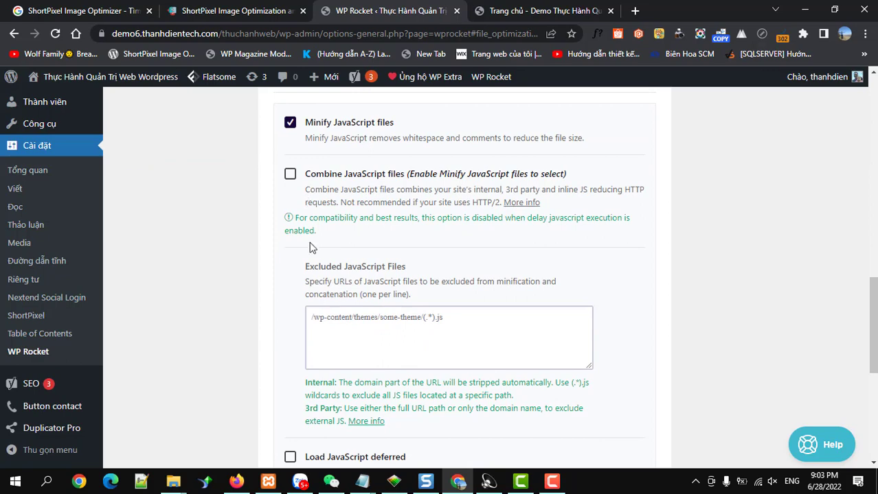
{"action": "left_click", "coordinate": [290, 174]}
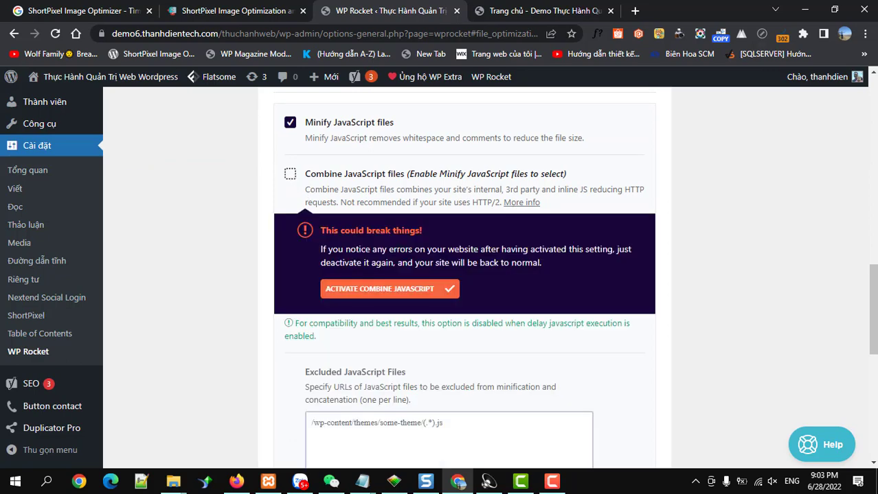
{"action": "left_click", "coordinate": [386, 288]}
Turn off Delay JavaScript execution and save the File Optimization changes.
{"action": "scroll", "coordinate": [375, 286], "scroll_direction": "down", "scroll_amount": 5}
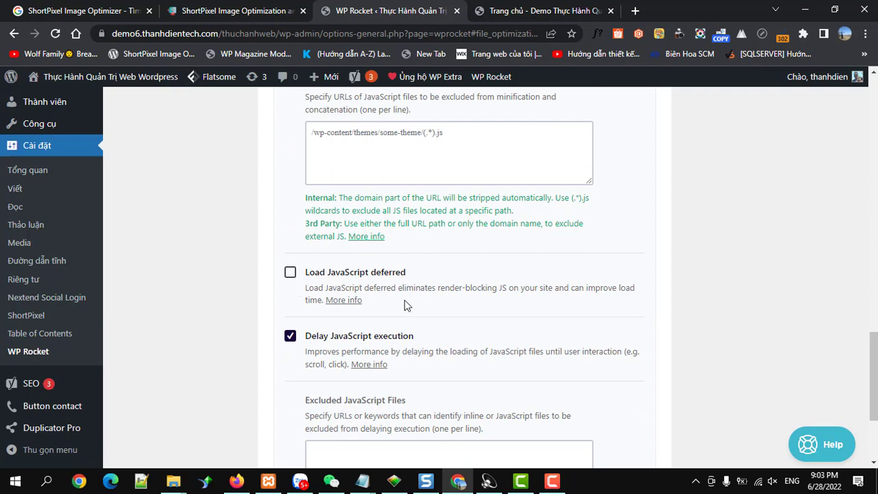
{"action": "scroll", "coordinate": [402, 306], "scroll_direction": "down", "scroll_amount": 1}
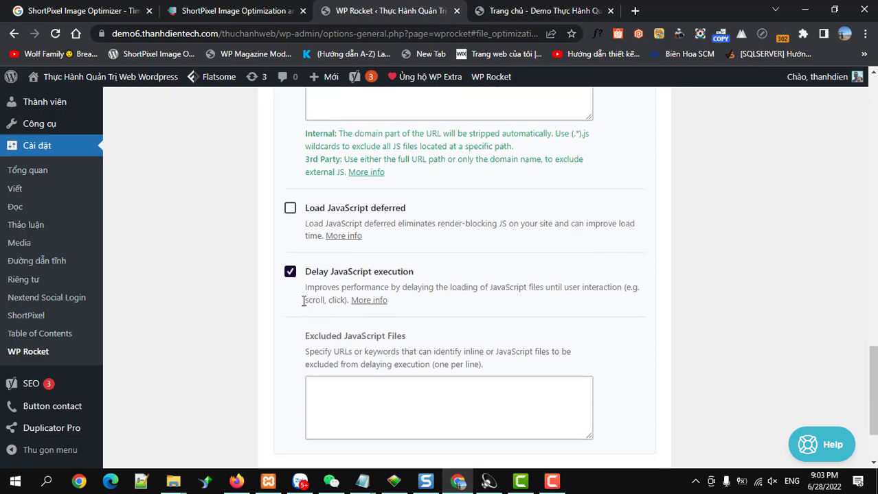
{"action": "left_click", "coordinate": [289, 274]}
{"action": "scroll", "coordinate": [330, 309], "scroll_direction": "down", "scroll_amount": 3}
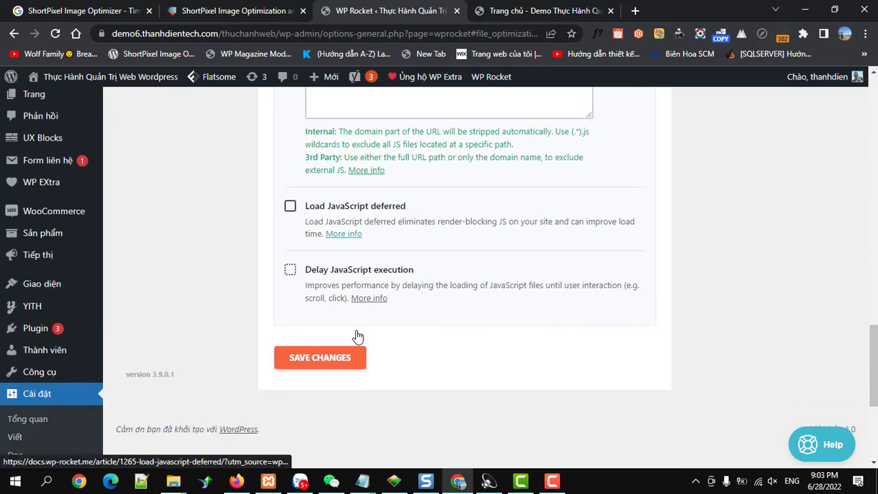
{"action": "left_click", "coordinate": [297, 233]}
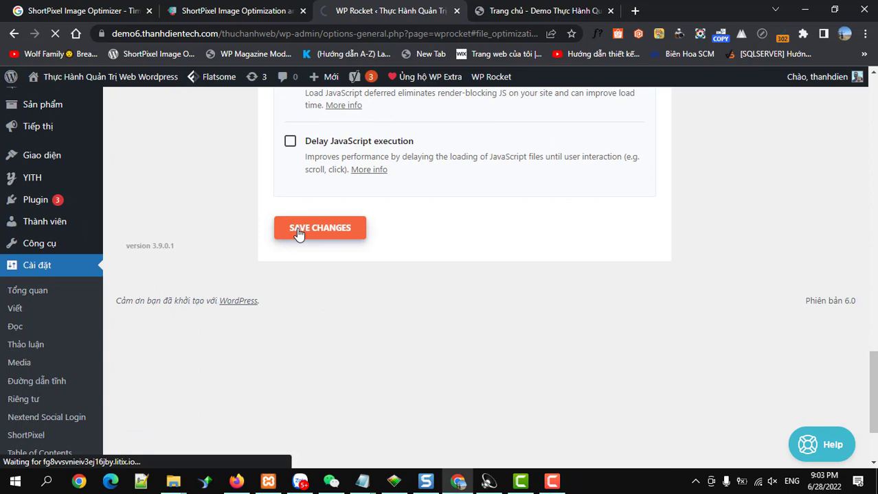
{"action": "scroll", "coordinate": [295, 235], "scroll_direction": "up", "scroll_amount": 10}
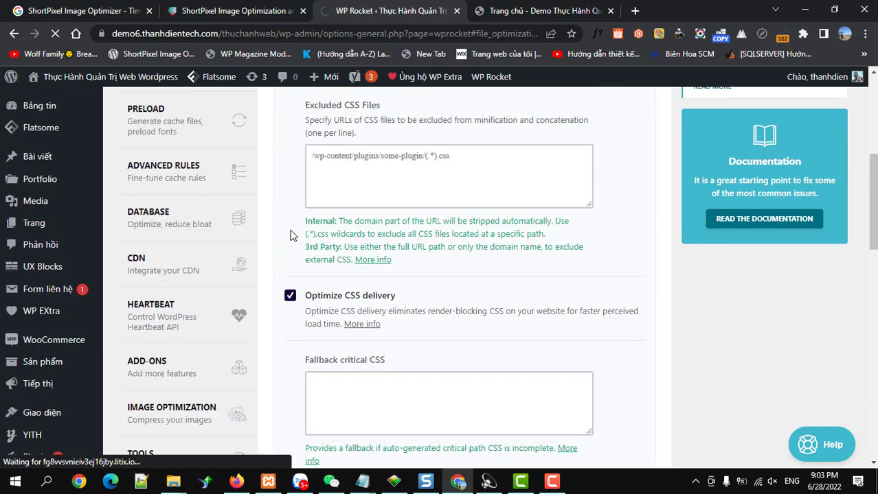
{"action": "scroll", "coordinate": [290, 235], "scroll_direction": "up", "scroll_amount": 4}
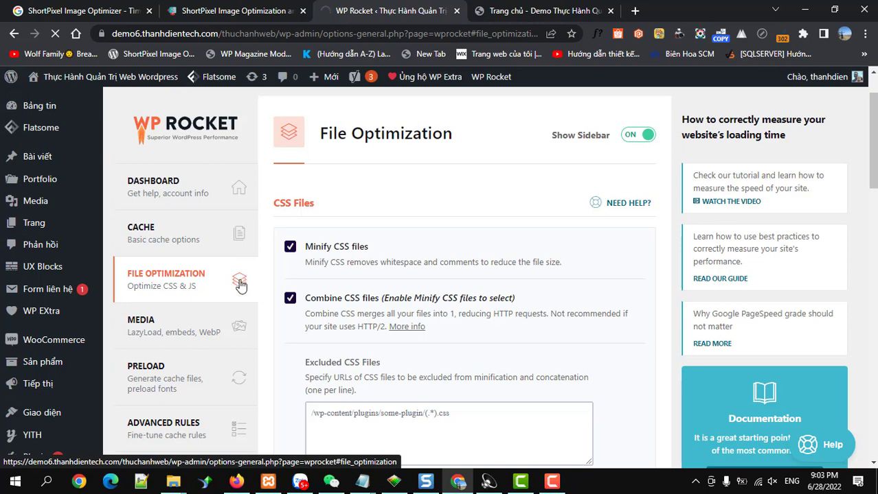
{"action": "scroll", "coordinate": [240, 285], "scroll_direction": "down", "scroll_amount": 8}
{"action": "scroll", "coordinate": [240, 285], "scroll_direction": "up", "scroll_amount": 4}
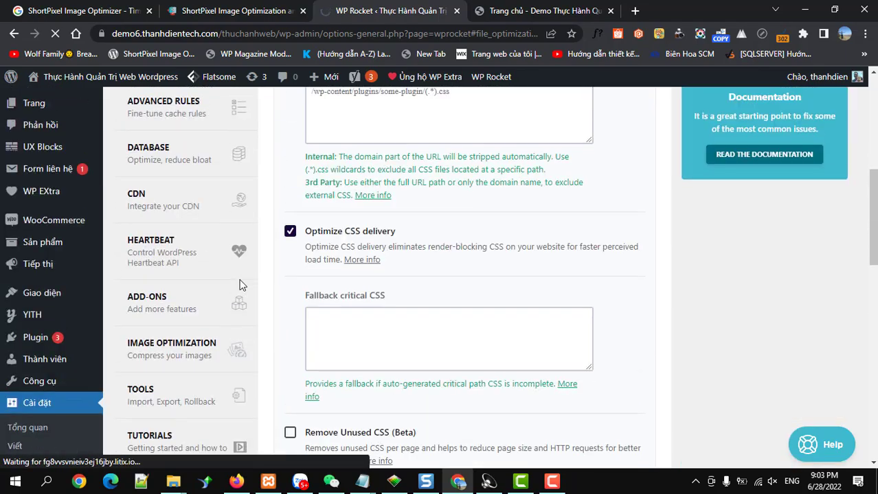
{"action": "scroll", "coordinate": [239, 285], "scroll_direction": "up", "scroll_amount": 6}
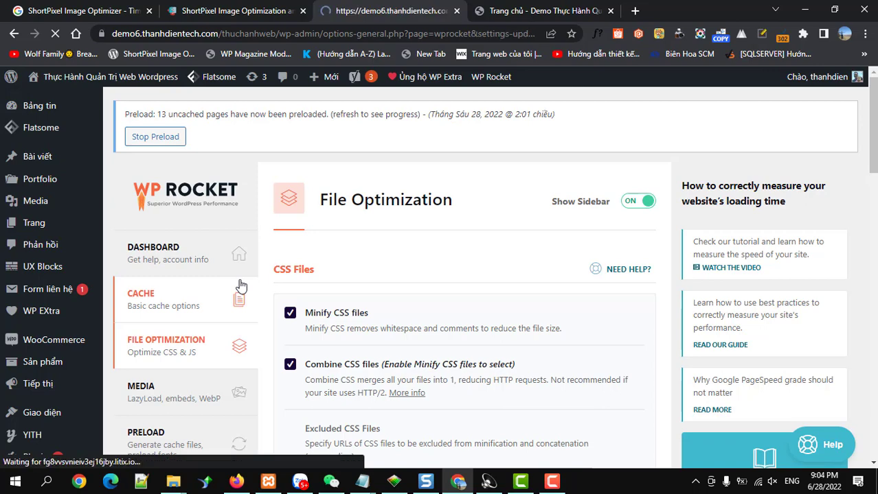
{"action": "scroll", "coordinate": [238, 283], "scroll_direction": "down", "scroll_amount": 5}
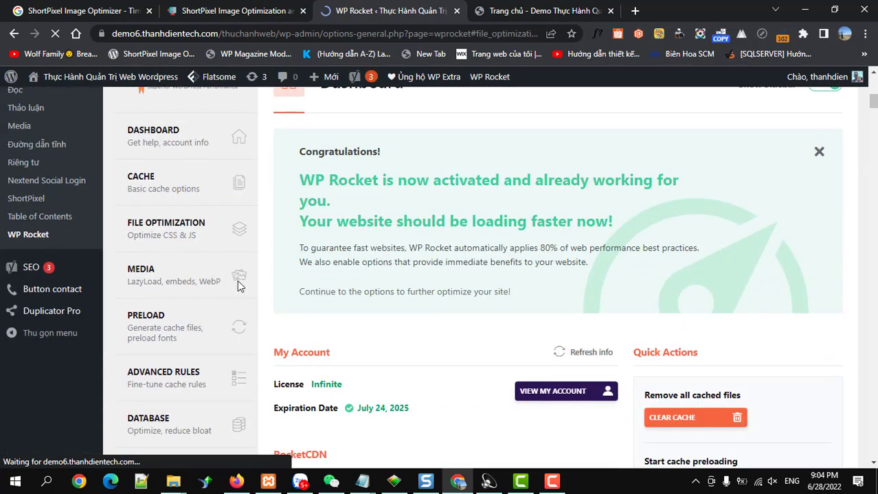
{"action": "left_click", "coordinate": [235, 285]}
{"action": "scroll", "coordinate": [234, 286], "scroll_direction": "up", "scroll_amount": 5}
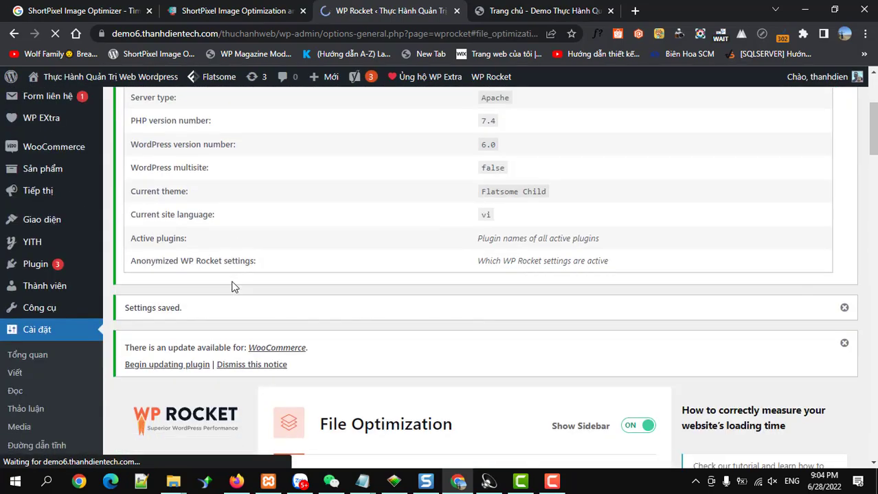
Dismiss the admin notices above the File Optimization settings.
{"action": "scroll", "coordinate": [519, 333], "scroll_direction": "down", "scroll_amount": 2}
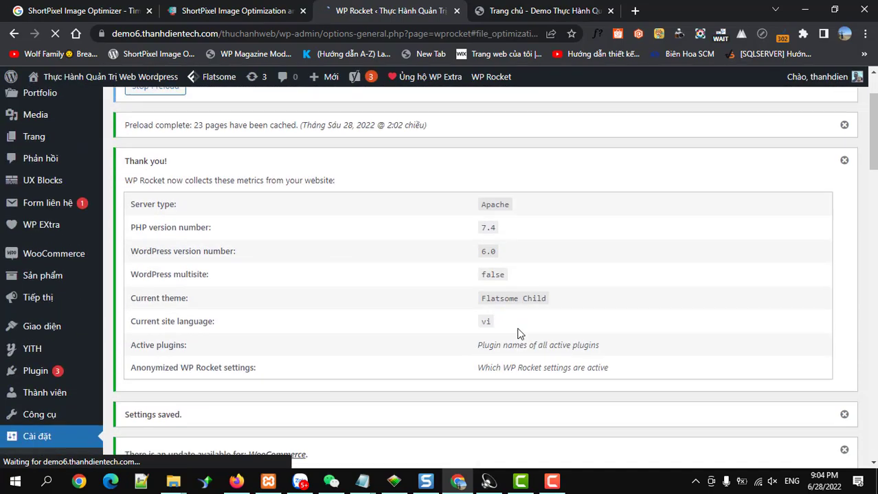
{"action": "left_click", "coordinate": [844, 372]}
{"action": "left_click", "coordinate": [844, 118]}
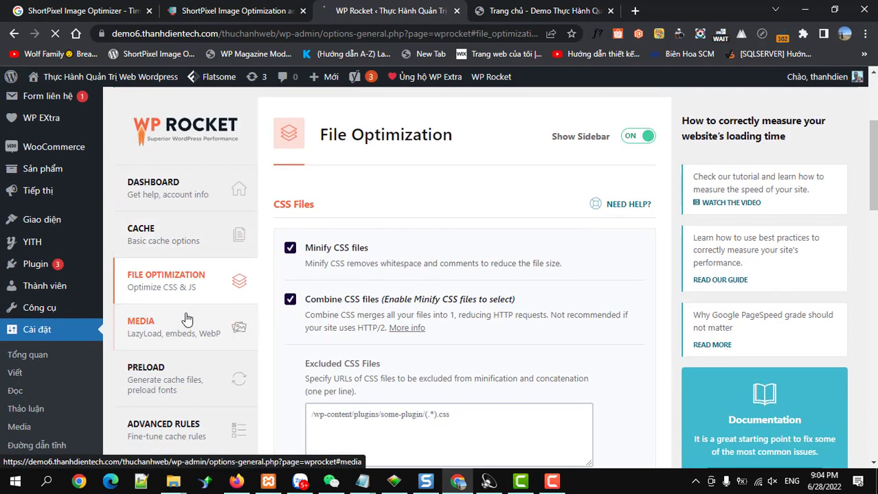
In the Media settings, enable LazyLoad for images and for iframes and videos, replacing YouTube iframes with a preview image.
{"action": "left_click", "coordinate": [173, 327]}
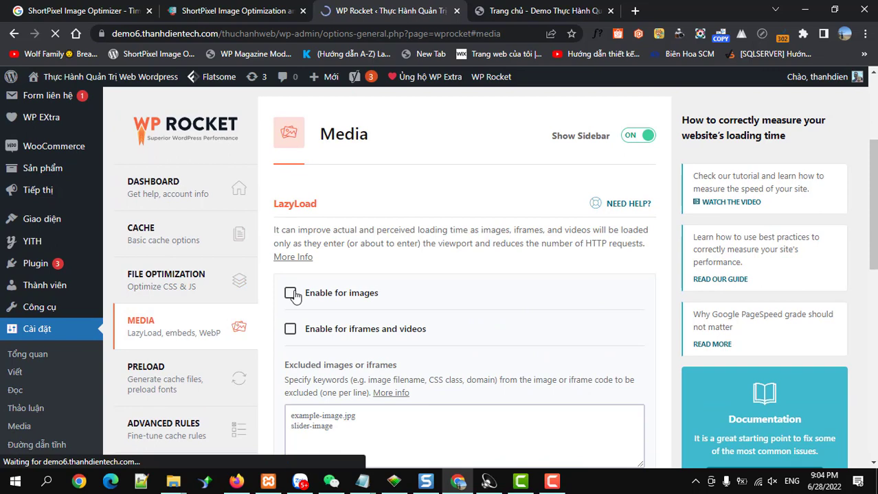
{"action": "left_click", "coordinate": [291, 293]}
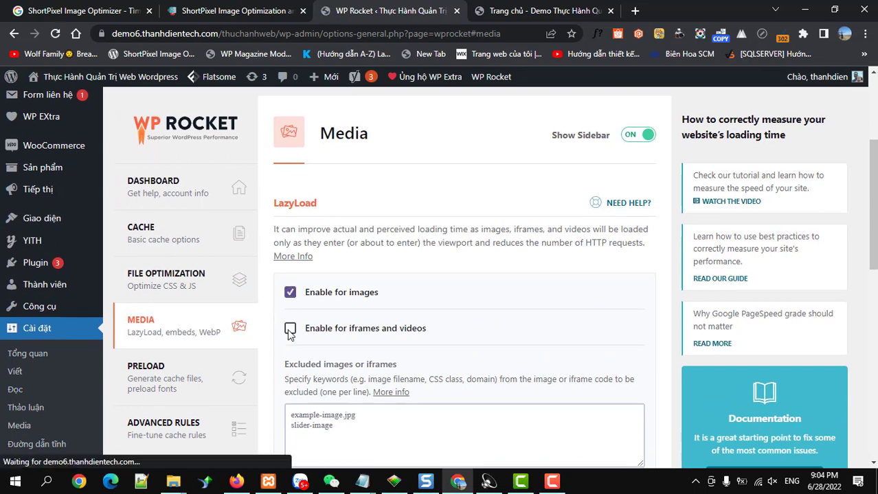
{"action": "left_click", "coordinate": [290, 329]}
{"action": "left_click", "coordinate": [310, 364]}
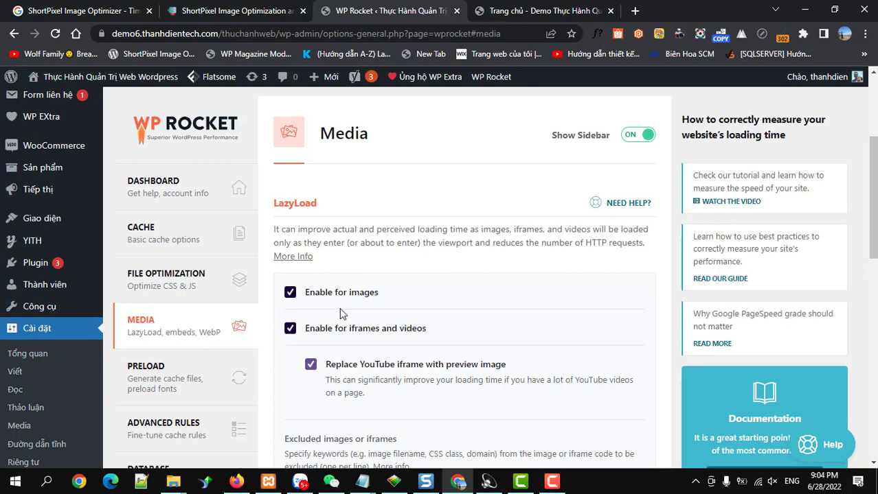
Enable Add missing image dimensions and Disable WordPress embeds, and save the Media changes.
{"action": "scroll", "coordinate": [340, 308], "scroll_direction": "down", "scroll_amount": 4}
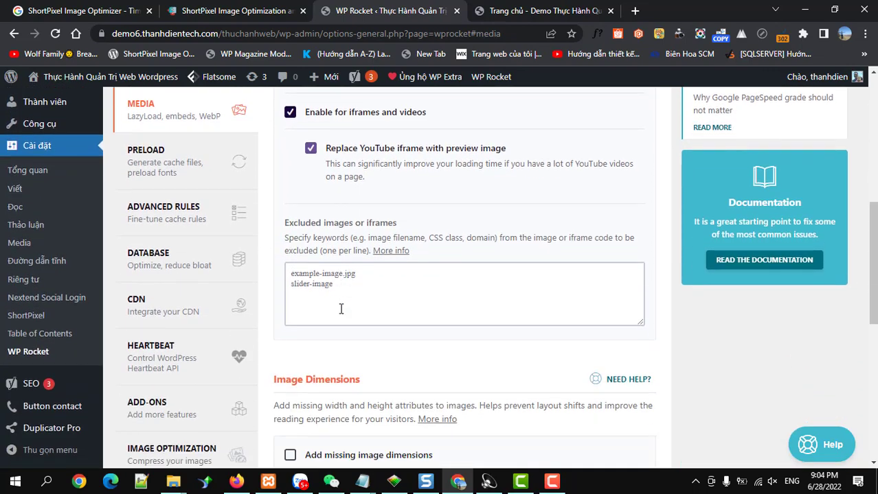
{"action": "scroll", "coordinate": [342, 324], "scroll_direction": "down", "scroll_amount": 1}
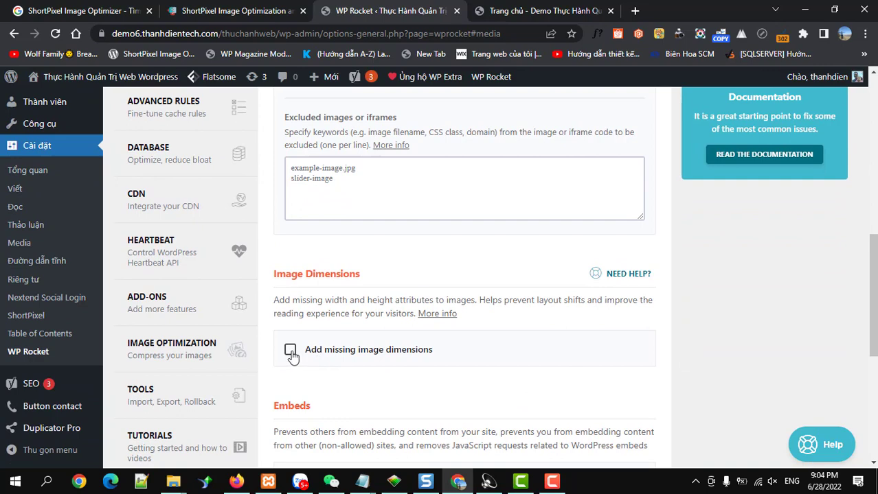
{"action": "left_click", "coordinate": [290, 351]}
{"action": "scroll", "coordinate": [290, 355], "scroll_direction": "down", "scroll_amount": 3}
{"action": "left_click", "coordinate": [290, 289]}
{"action": "scroll", "coordinate": [307, 354], "scroll_direction": "down", "scroll_amount": 2}
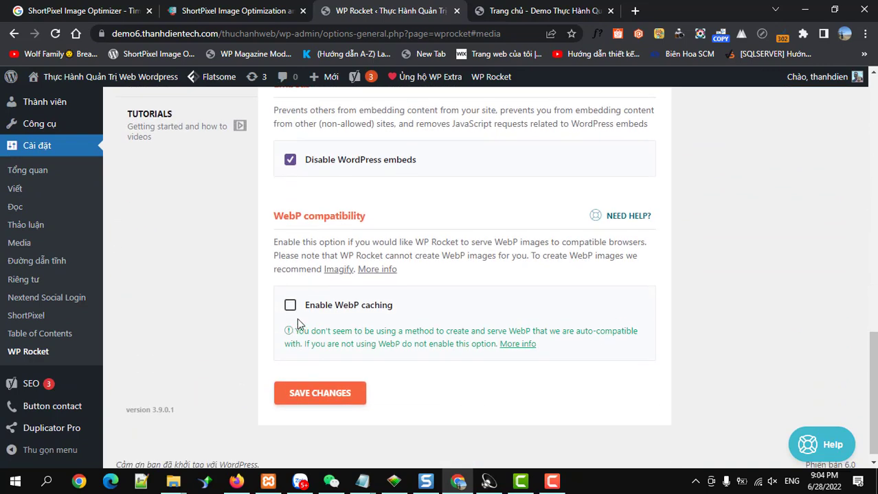
{"action": "left_click_drag", "start_coordinate": [304, 215], "coordinate": [274, 215]}
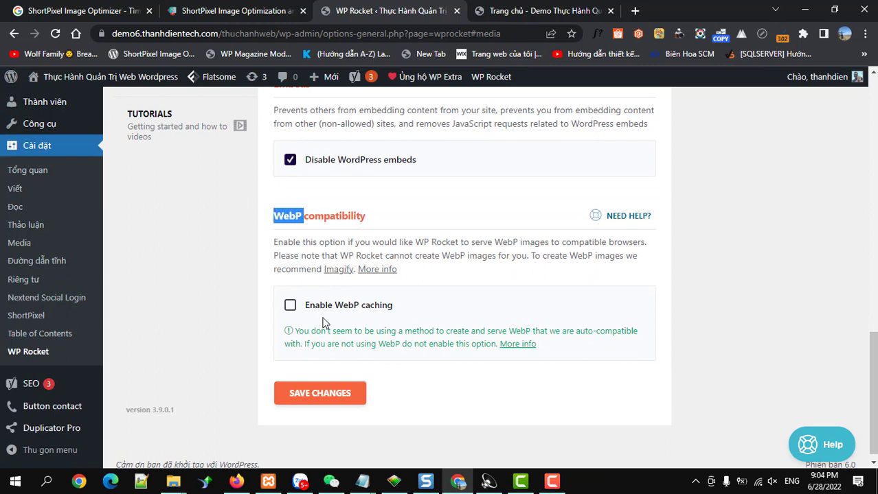
{"action": "left_click", "coordinate": [322, 398]}
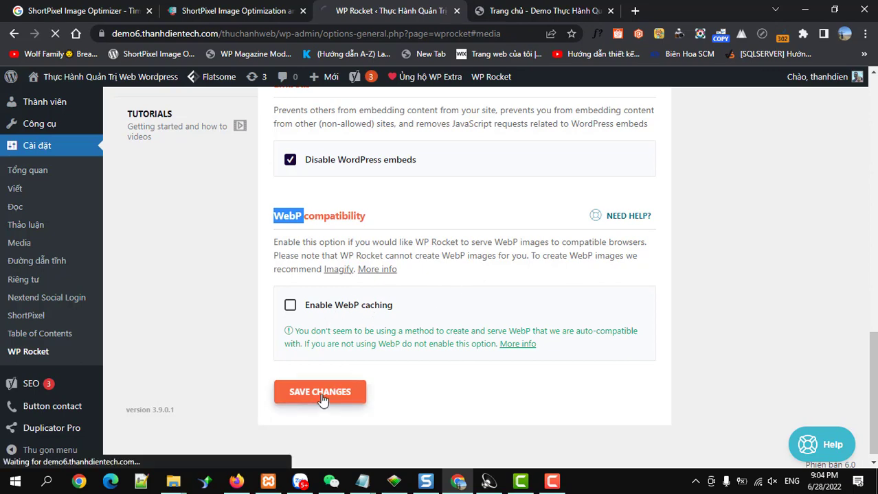
{"action": "scroll", "coordinate": [322, 401], "scroll_direction": "up", "scroll_amount": 5}
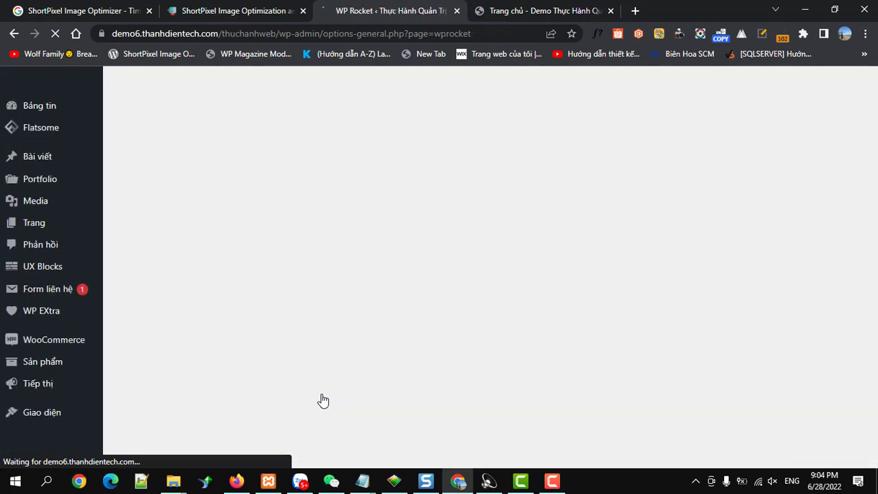
In the Database settings, select Revisions, Auto Drafts and Trashed Posts for post cleanup.
{"action": "scroll", "coordinate": [316, 391], "scroll_direction": "down", "scroll_amount": 2}
{"action": "scroll", "coordinate": [258, 322], "scroll_direction": "down", "scroll_amount": 5}
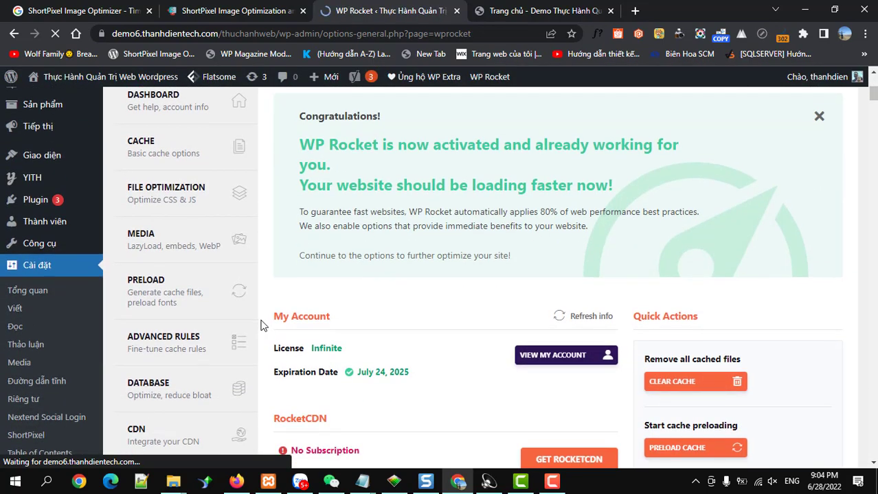
{"action": "scroll", "coordinate": [236, 333], "scroll_direction": "down", "scroll_amount": 3}
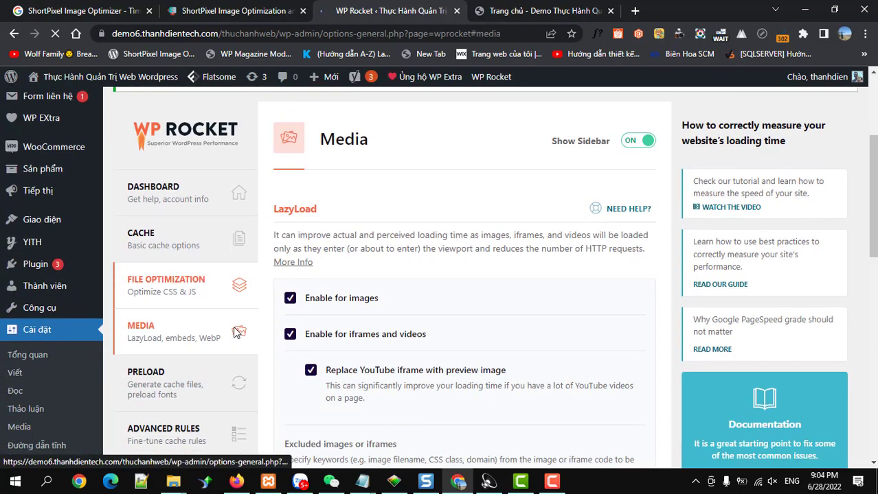
{"action": "scroll", "coordinate": [236, 333], "scroll_direction": "down", "scroll_amount": 1}
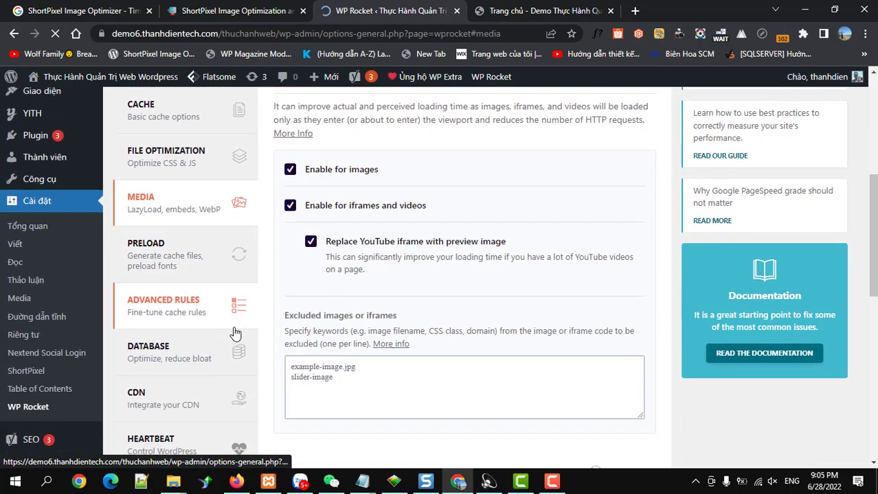
{"action": "left_click", "coordinate": [194, 352]}
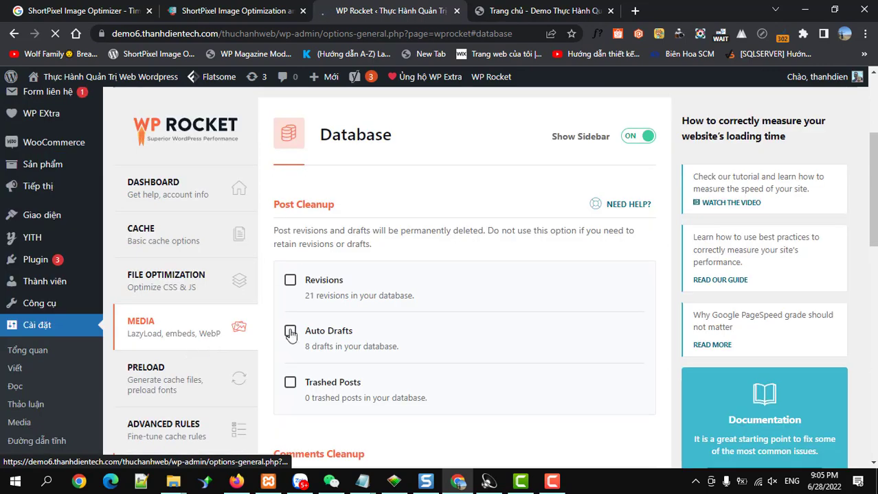
{"action": "left_click", "coordinate": [290, 280]}
{"action": "left_click", "coordinate": [289, 331]}
{"action": "left_click", "coordinate": [290, 383]}
Select Spam Comments and Trashed Comments for the comments cleanup.
{"action": "scroll", "coordinate": [295, 377], "scroll_direction": "down", "scroll_amount": 2}
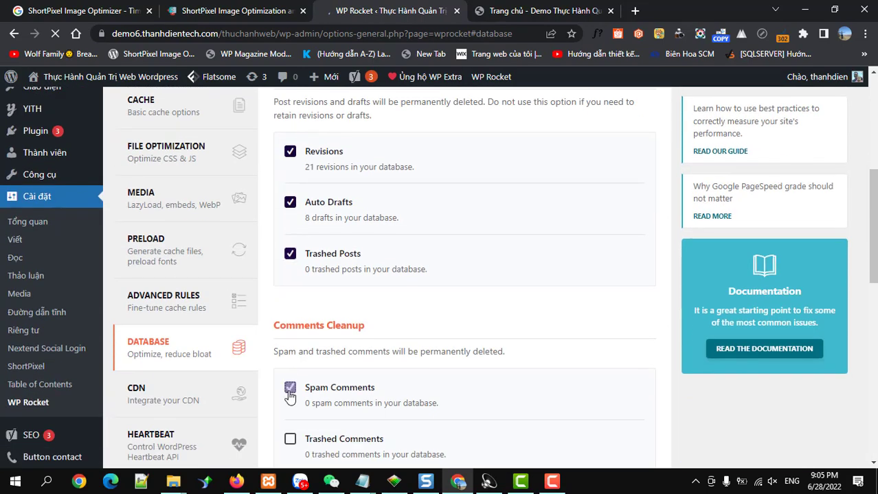
{"action": "left_click", "coordinate": [290, 389]}
{"action": "scroll", "coordinate": [289, 406], "scroll_direction": "down", "scroll_amount": 1}
{"action": "scroll", "coordinate": [291, 383], "scroll_direction": "down", "scroll_amount": 2}
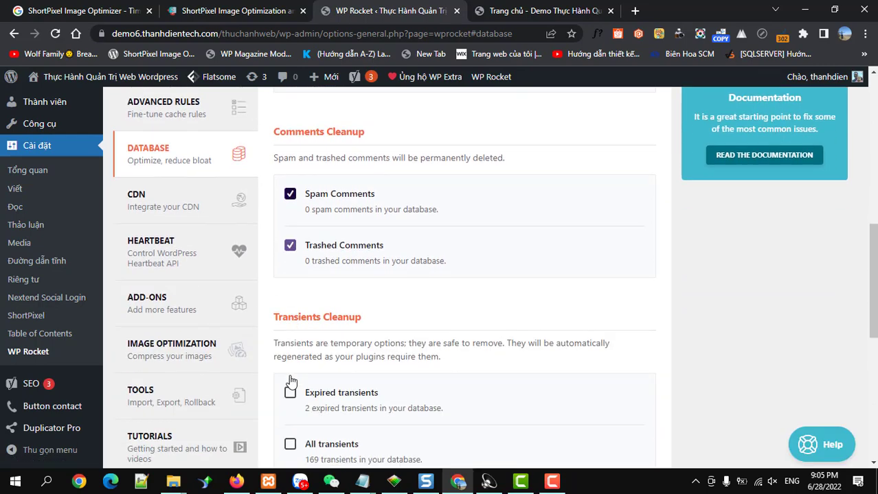
Select Expired transients and All transients for cleanup, and enable Optimize Tables under Database Cleanup.
{"action": "left_click", "coordinate": [290, 392]}
{"action": "scroll", "coordinate": [292, 389], "scroll_direction": "down", "scroll_amount": 2}
{"action": "left_click", "coordinate": [291, 320]}
{"action": "scroll", "coordinate": [324, 348], "scroll_direction": "down", "scroll_amount": 1}
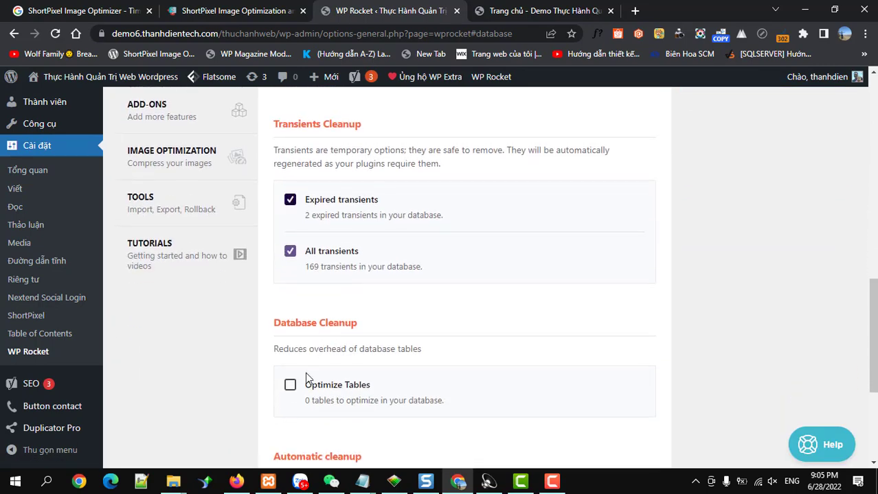
{"action": "left_click", "coordinate": [290, 385]}
Schedule automatic database cleanup with Daily frequency, and save the changes and run the optimization.
{"action": "scroll", "coordinate": [296, 384], "scroll_direction": "down", "scroll_amount": 3}
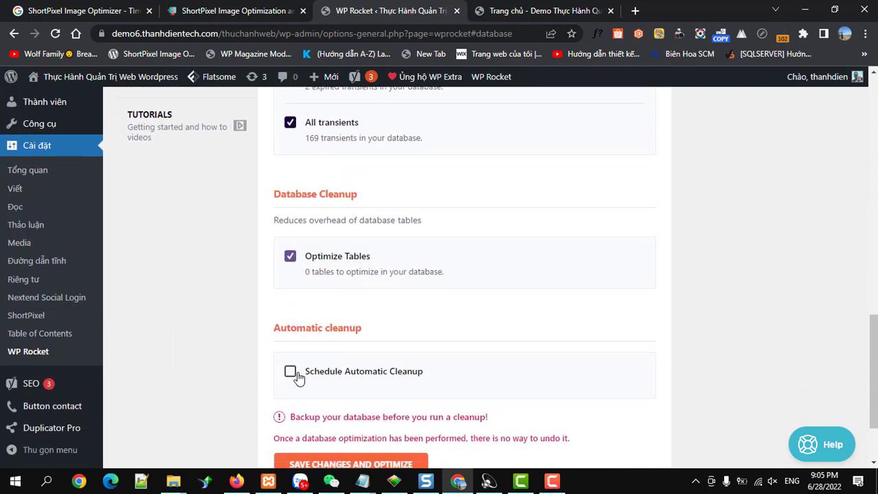
{"action": "left_click", "coordinate": [311, 401]}
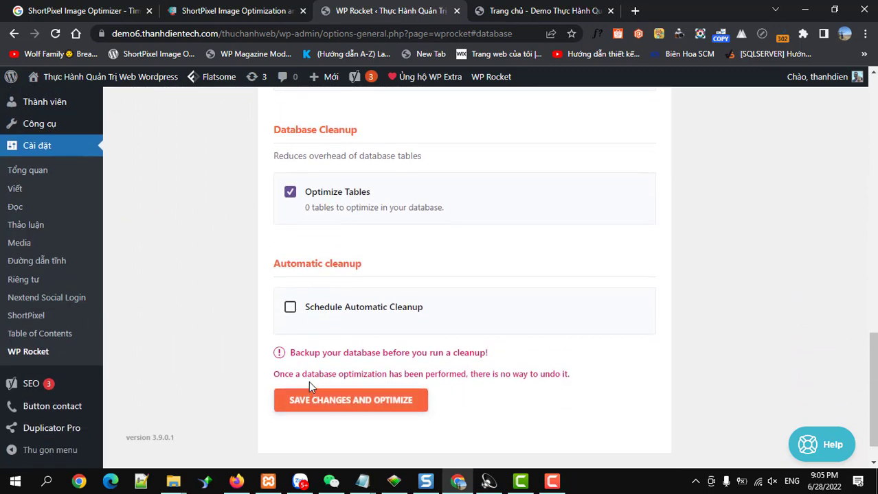
{"action": "left_click", "coordinate": [291, 309]}
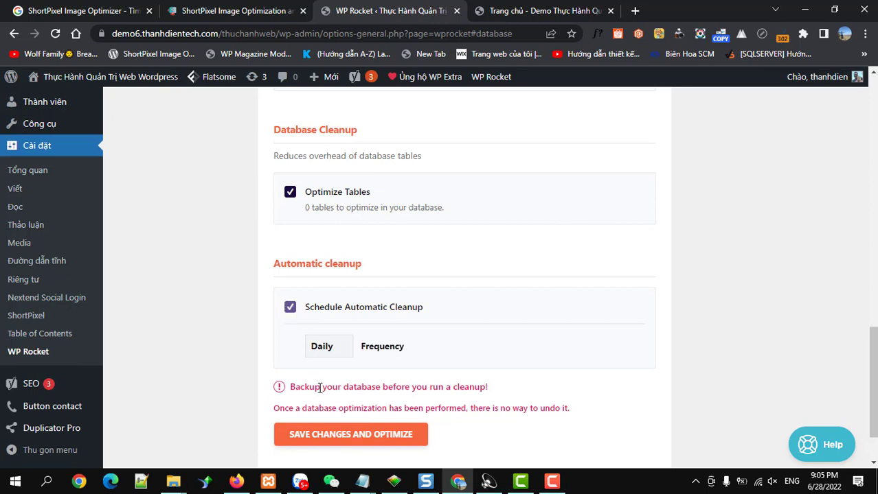
{"action": "left_click", "coordinate": [339, 440]}
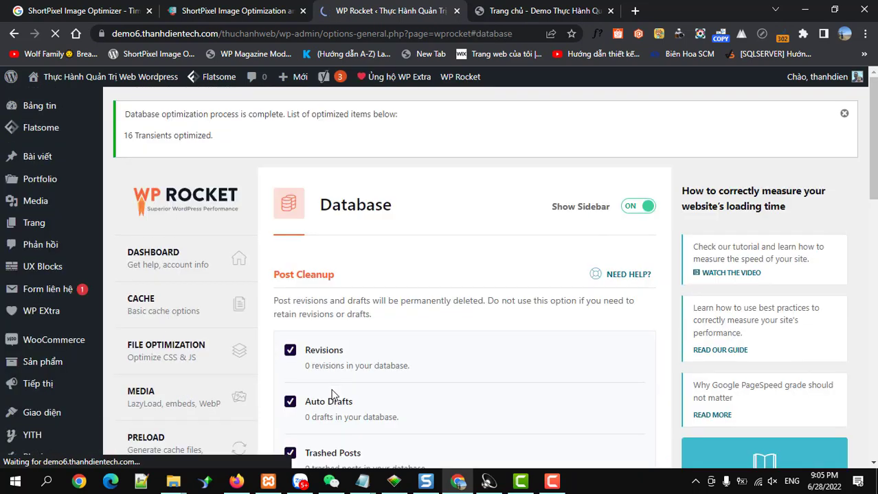
Examine the Heartbeat settings, including the activity options for the backend, post editor and frontend.
{"action": "scroll", "coordinate": [317, 387], "scroll_direction": "down", "scroll_amount": 4}
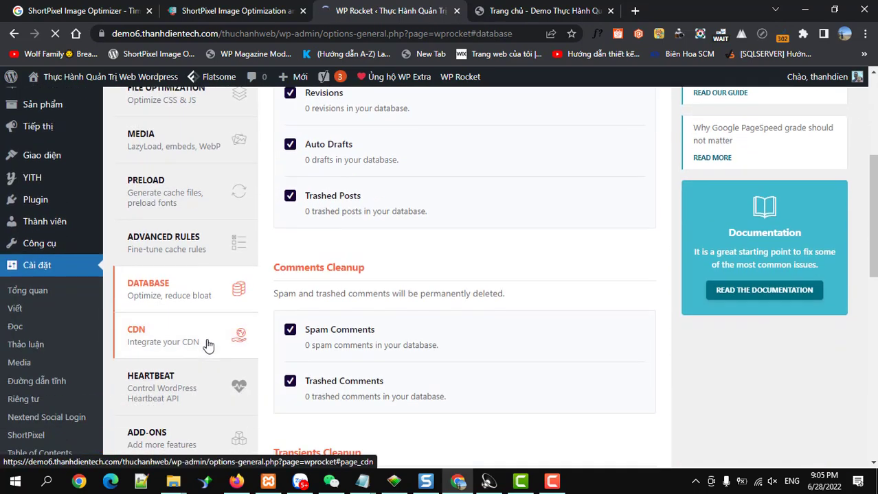
{"action": "left_click", "coordinate": [181, 389]}
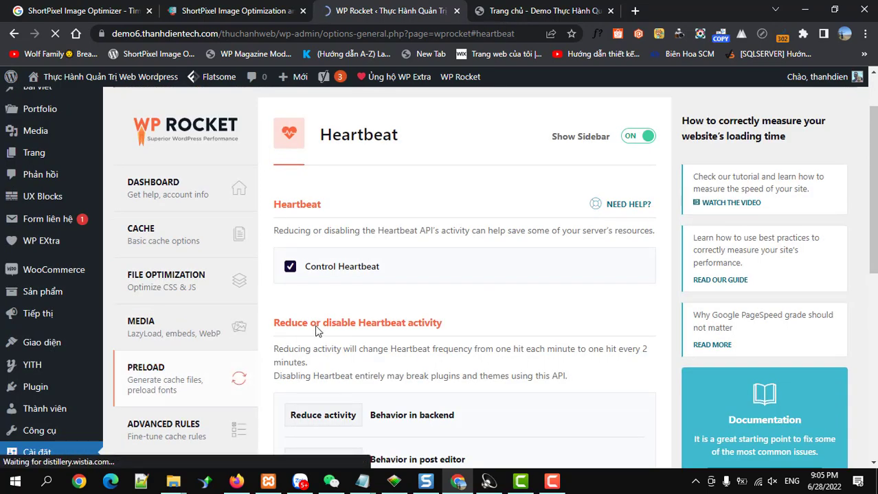
{"action": "scroll", "coordinate": [319, 322], "scroll_direction": "down", "scroll_amount": 3}
{"action": "scroll", "coordinate": [325, 324], "scroll_direction": "up", "scroll_amount": 2}
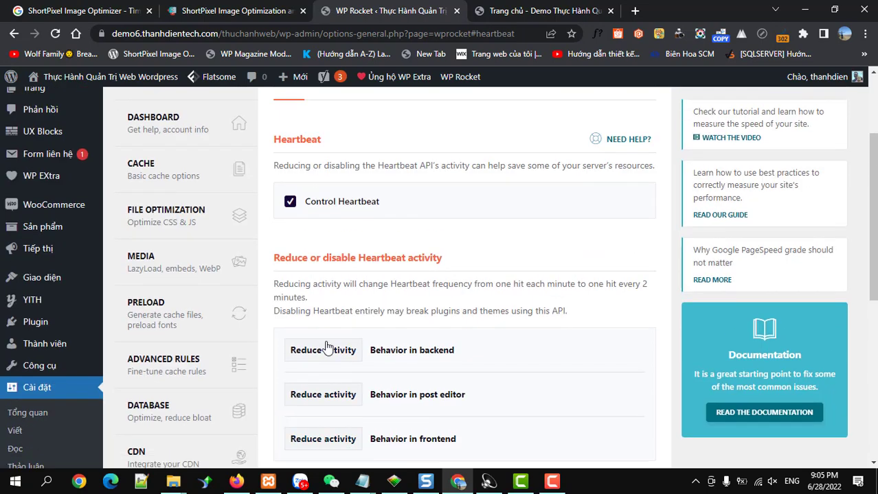
{"action": "left_click", "coordinate": [332, 351]}
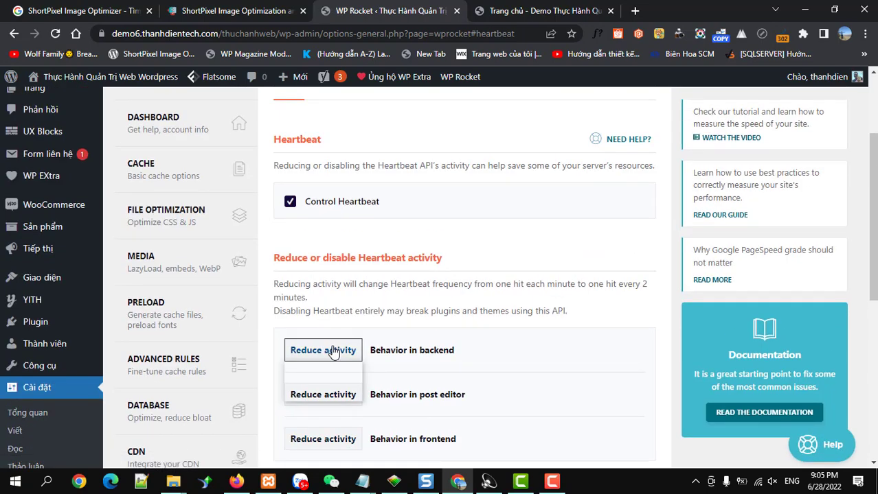
{"action": "left_click", "coordinate": [328, 350]}
{"action": "scroll", "coordinate": [333, 352], "scroll_direction": "down", "scroll_amount": 3}
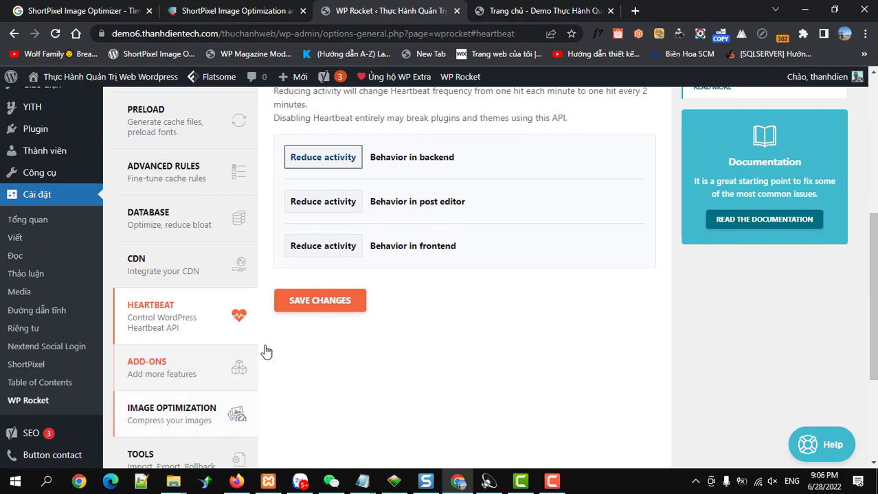
{"action": "scroll", "coordinate": [307, 268], "scroll_direction": "up", "scroll_amount": 3}
{"action": "scroll", "coordinate": [307, 268], "scroll_direction": "up", "scroll_amount": 2}
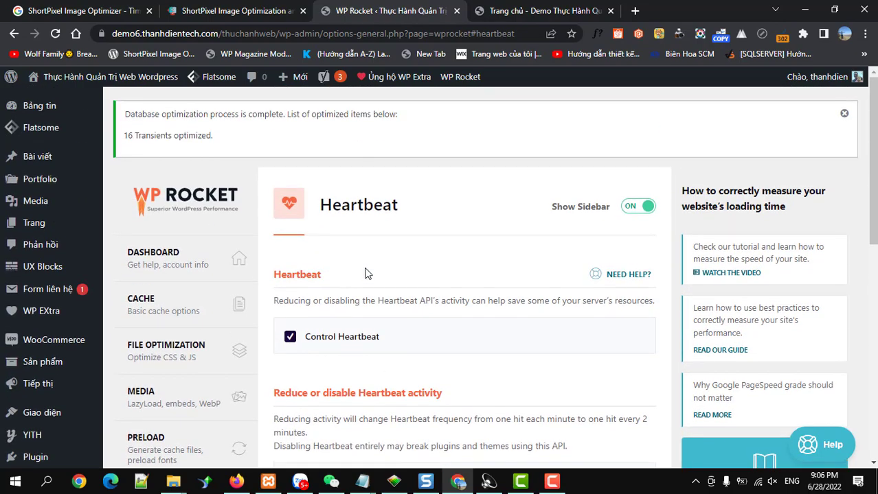
{"action": "scroll", "coordinate": [274, 304], "scroll_direction": "down", "scroll_amount": 4}
{"action": "scroll", "coordinate": [274, 309], "scroll_direction": "up", "scroll_amount": 4}
Open WP Rocket's Image Optimization section to view its Imagify information.
{"action": "scroll", "coordinate": [216, 317], "scroll_direction": "down", "scroll_amount": 5}
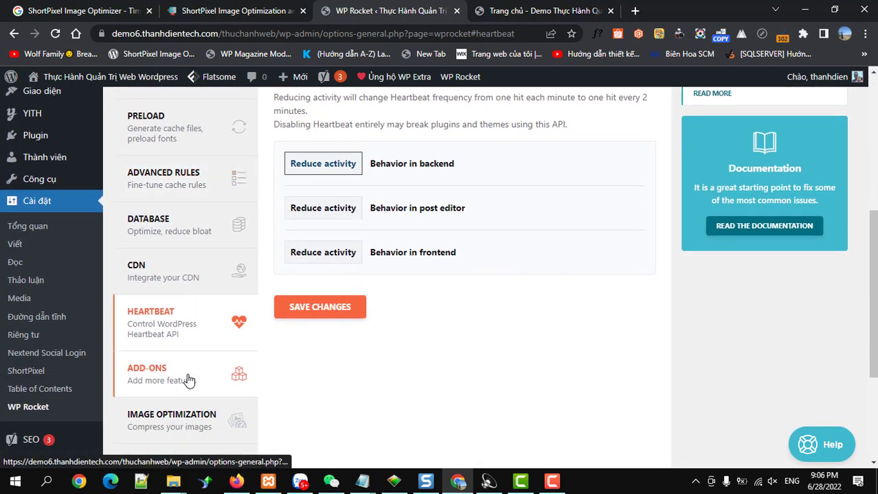
{"action": "scroll", "coordinate": [206, 379], "scroll_direction": "down", "scroll_amount": 1}
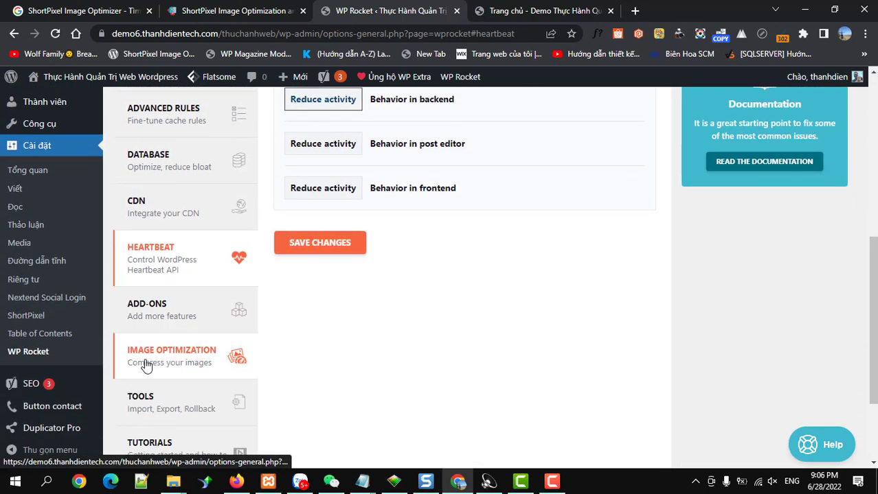
{"action": "left_click", "coordinate": [172, 362]}
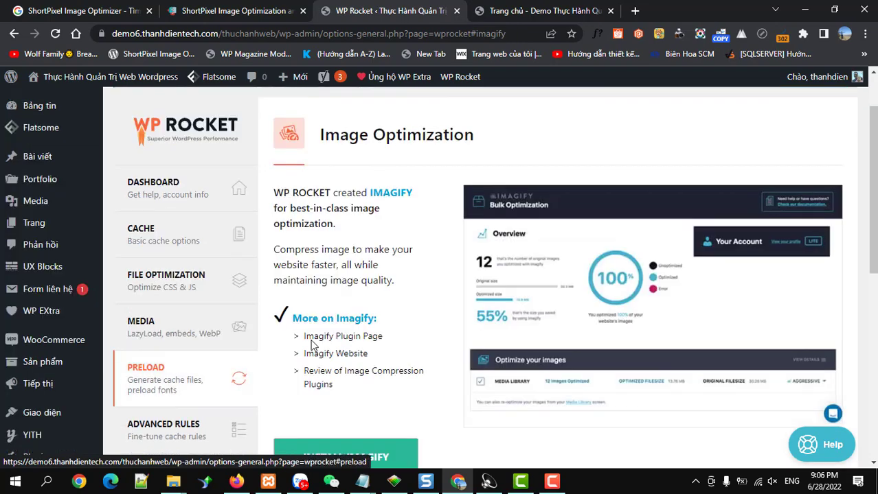
Look over the Imagify description, resource links and install option in the Image Optimization section.
{"action": "scroll", "coordinate": [382, 327], "scroll_direction": "down", "scroll_amount": 2}
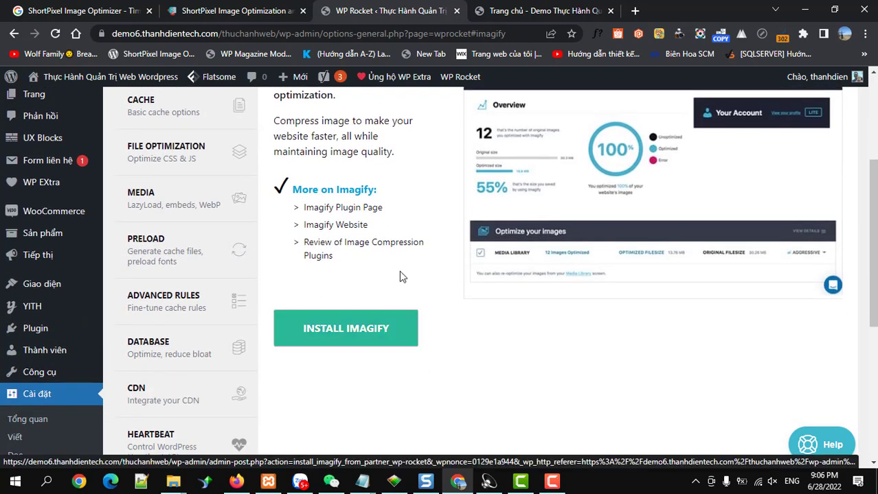
{"action": "scroll", "coordinate": [379, 288], "scroll_direction": "up", "scroll_amount": 2}
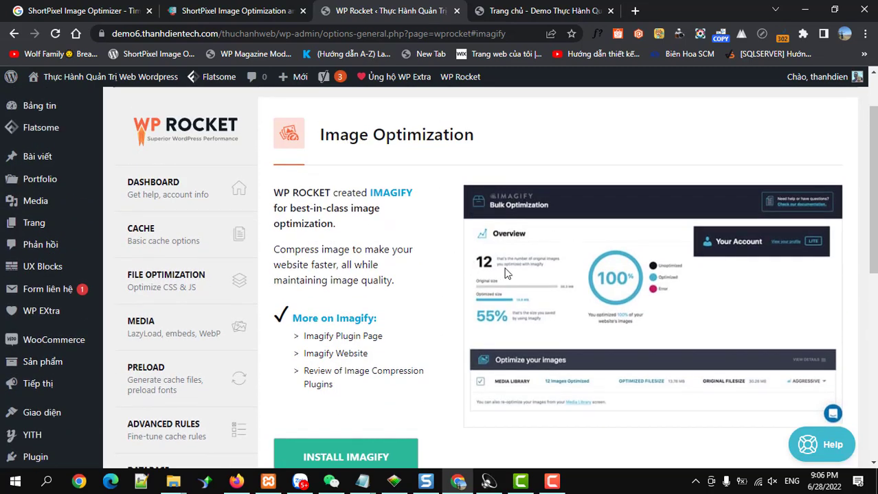
{"action": "scroll", "coordinate": [402, 290], "scroll_direction": "down", "scroll_amount": 5}
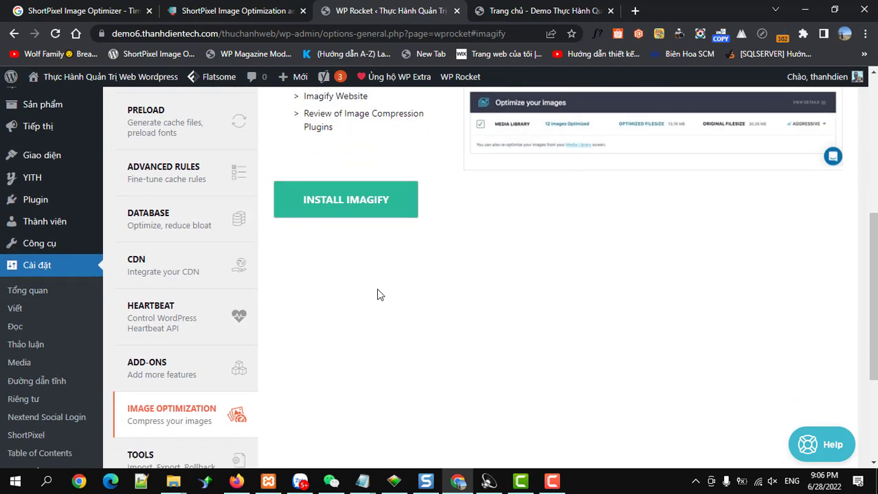
{"action": "scroll", "coordinate": [382, 284], "scroll_direction": "up", "scroll_amount": 5}
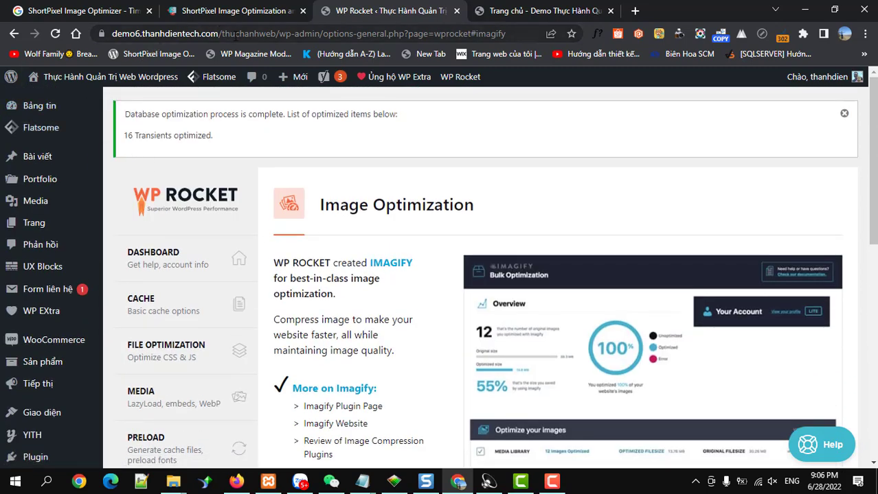
{"action": "left_click_drag", "start_coordinate": [278, 36], "coordinate": [112, 34]}
{"action": "key", "text": "ctrl+c"}
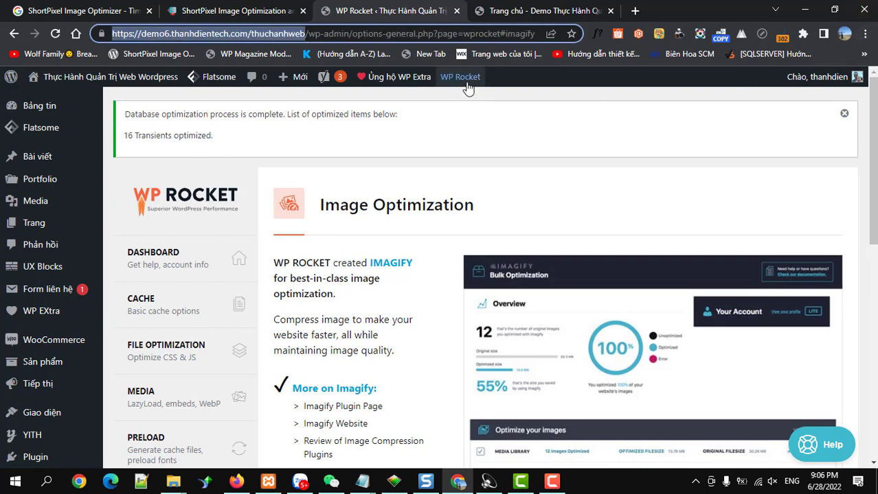
{"action": "left_click", "coordinate": [868, 36]}
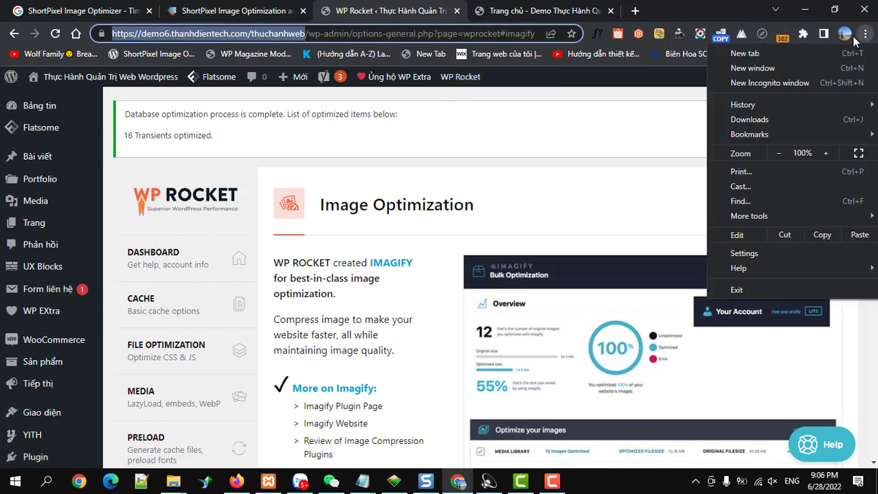
{"action": "left_click", "coordinate": [762, 83]}
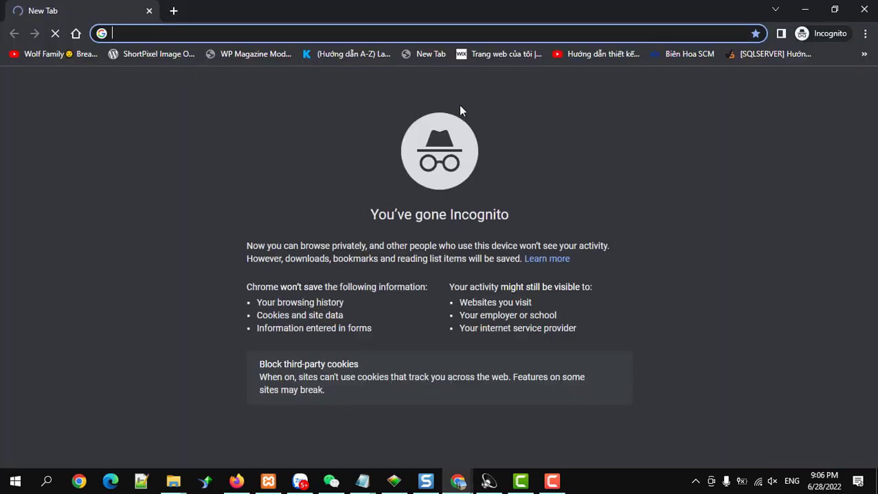
{"action": "key", "text": "ctrl+v"}
{"action": "key", "text": "Return"}
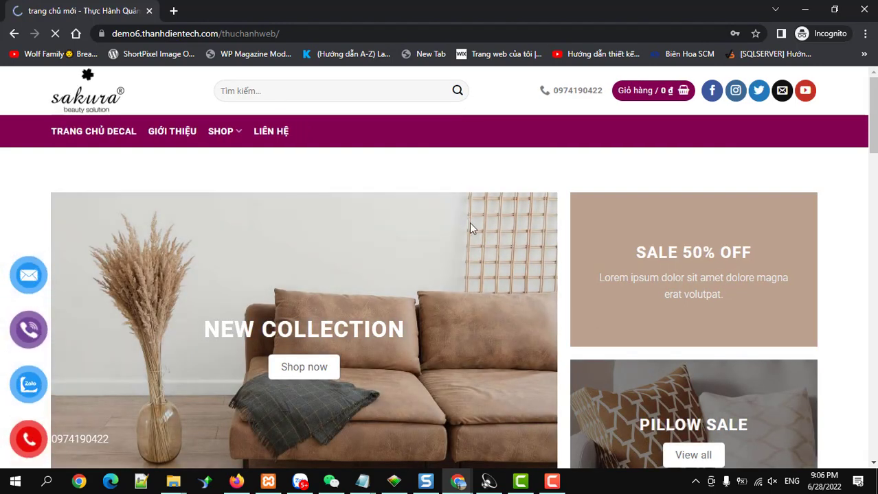
{"action": "scroll", "coordinate": [469, 222], "scroll_direction": "down", "scroll_amount": 1}
{"action": "scroll", "coordinate": [472, 226], "scroll_direction": "down", "scroll_amount": 3}
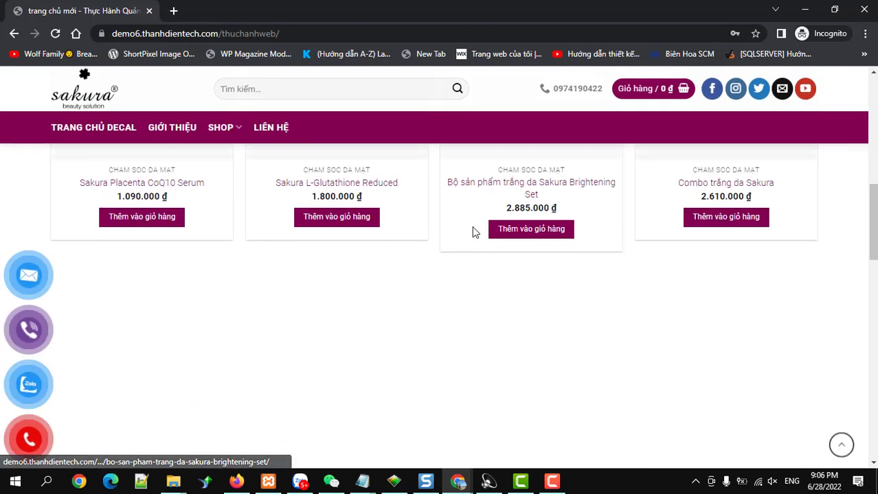
{"action": "scroll", "coordinate": [471, 232], "scroll_direction": "down", "scroll_amount": 3}
{"action": "scroll", "coordinate": [470, 232], "scroll_direction": "up", "scroll_amount": 3}
{"action": "left_click", "coordinate": [174, 11]}
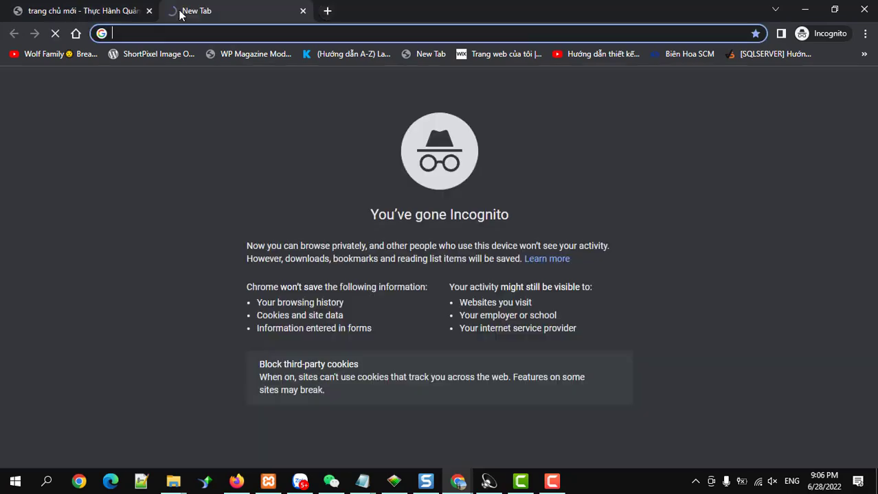
{"action": "type", "text": "pagespeed.web.dev"}
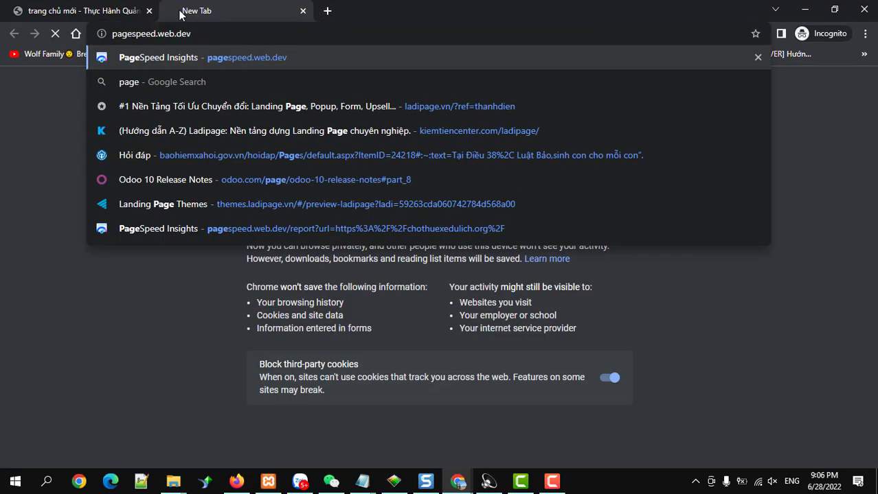
{"action": "key", "text": "Return"}
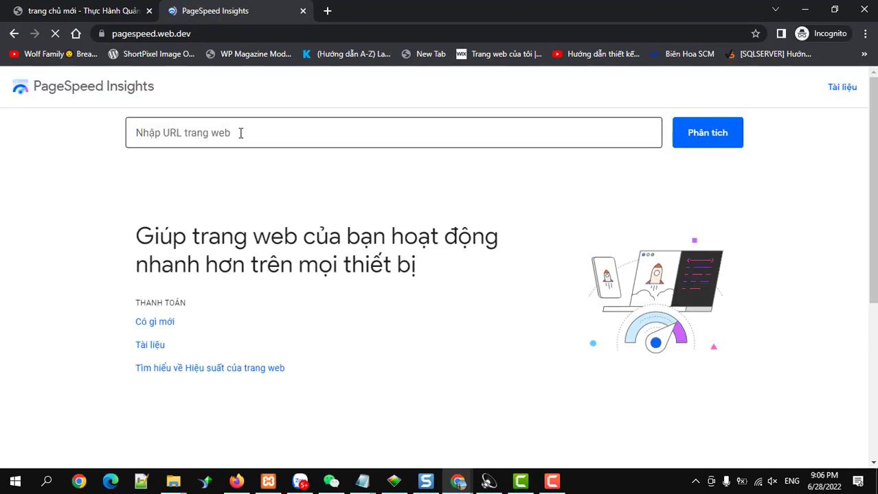
{"action": "left_click", "coordinate": [240, 132]}
{"action": "key", "text": "ctrl+v"}
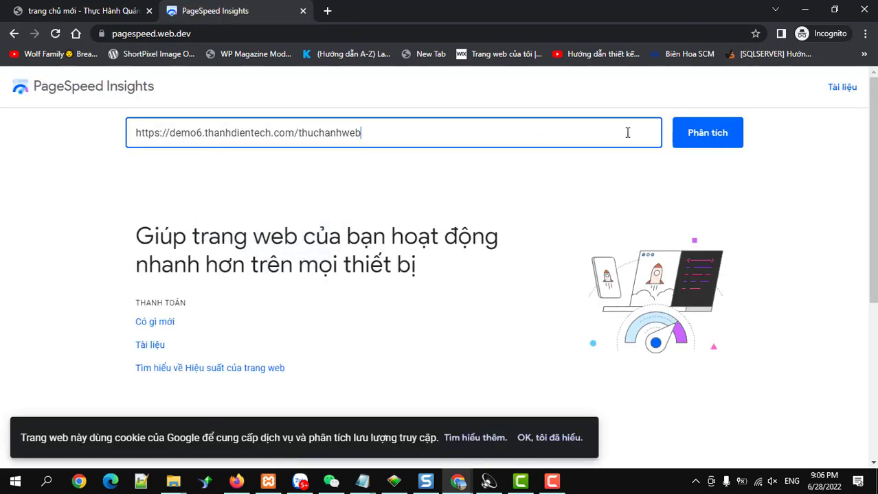
{"action": "left_click", "coordinate": [679, 140]}
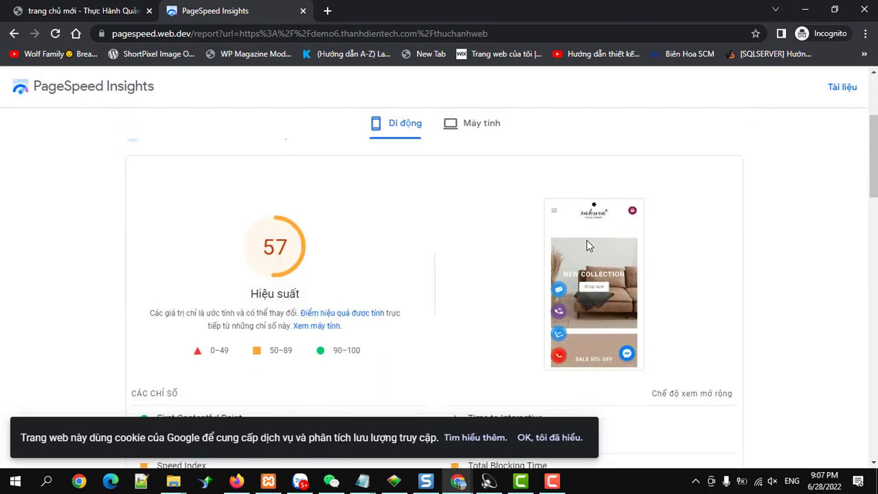
Examine the mobile PageSpeed report, including the performance score, metrics, opportunities and diagnostics.
{"action": "scroll", "coordinate": [588, 245], "scroll_direction": "up", "scroll_amount": 2}
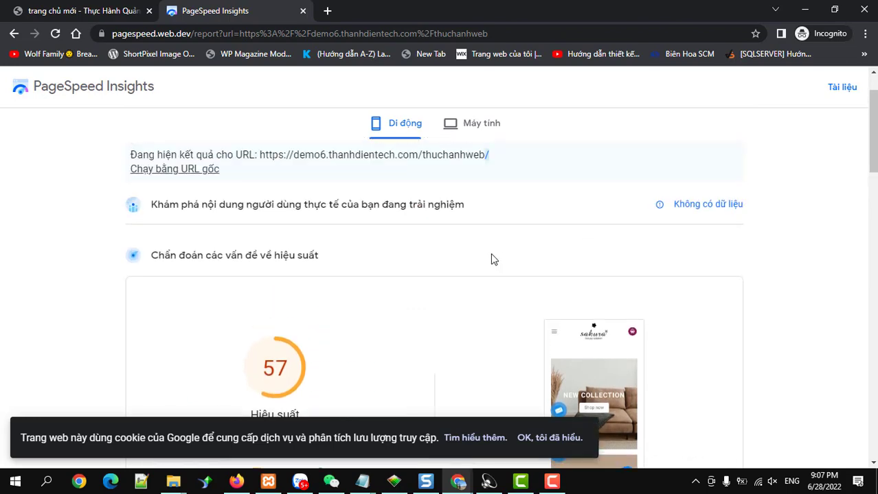
{"action": "scroll", "coordinate": [505, 260], "scroll_direction": "down", "scroll_amount": 1}
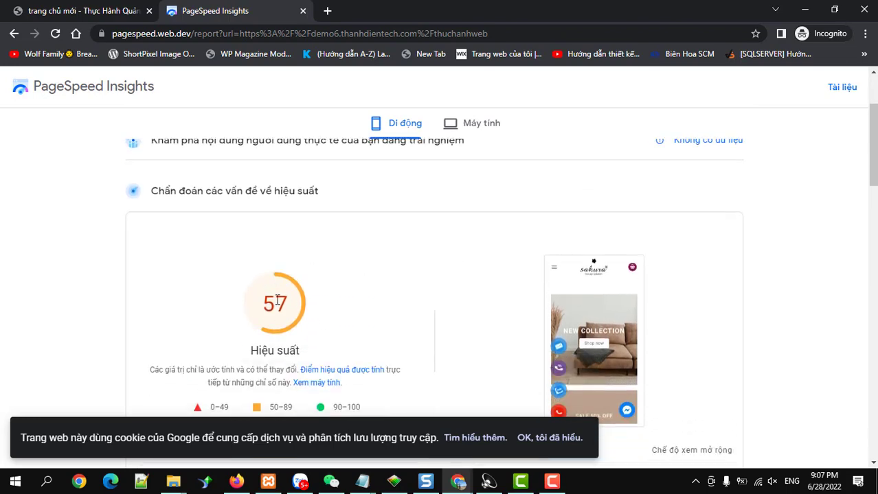
{"action": "scroll", "coordinate": [277, 299], "scroll_direction": "down", "scroll_amount": 5}
{"action": "scroll", "coordinate": [279, 299], "scroll_direction": "up", "scroll_amount": 5}
{"action": "scroll", "coordinate": [275, 302], "scroll_direction": "down", "scroll_amount": 10}
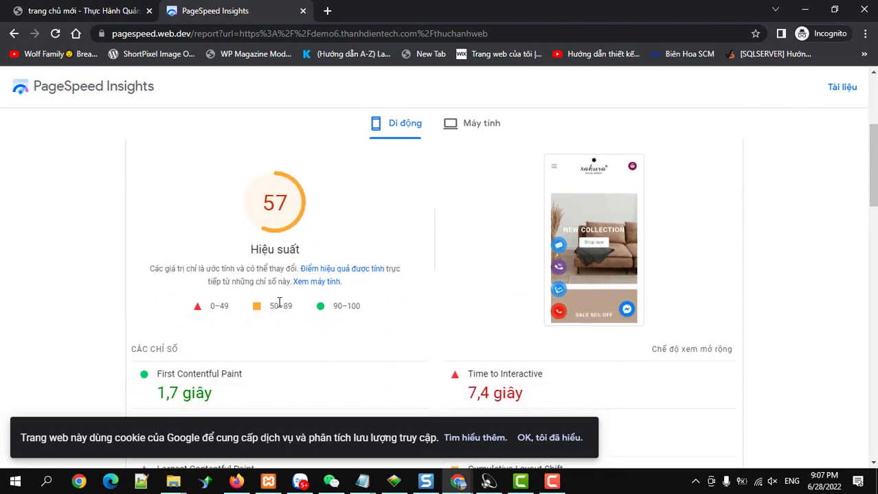
{"action": "scroll", "coordinate": [278, 302], "scroll_direction": "down", "scroll_amount": 8}
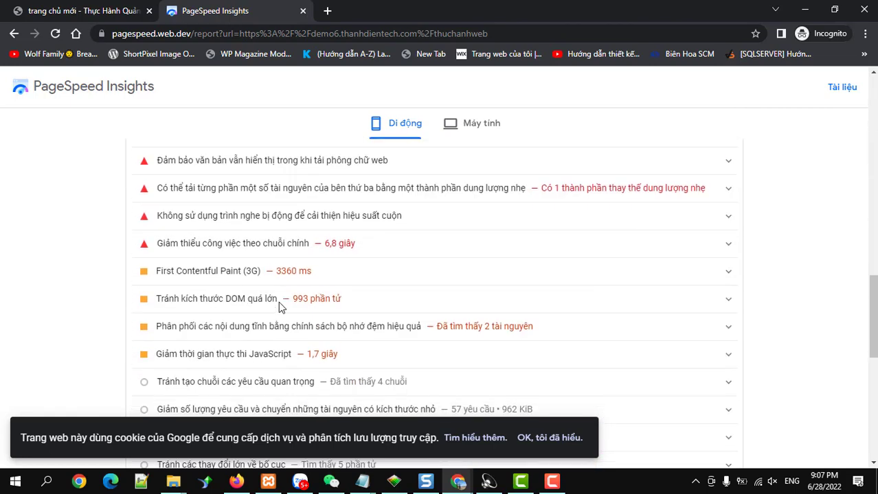
{"action": "scroll", "coordinate": [278, 302], "scroll_direction": "up", "scroll_amount": 9}
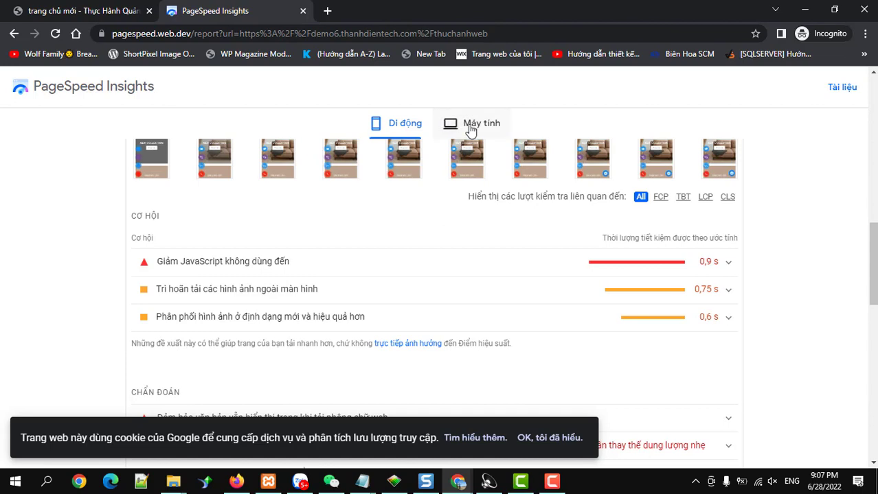
Switch to the desktop PageSpeed report and examine its performance score and metrics.
{"action": "left_click", "coordinate": [473, 124]}
{"action": "scroll", "coordinate": [362, 272], "scroll_direction": "up", "scroll_amount": 4}
{"action": "scroll", "coordinate": [362, 275], "scroll_direction": "up", "scroll_amount": 5}
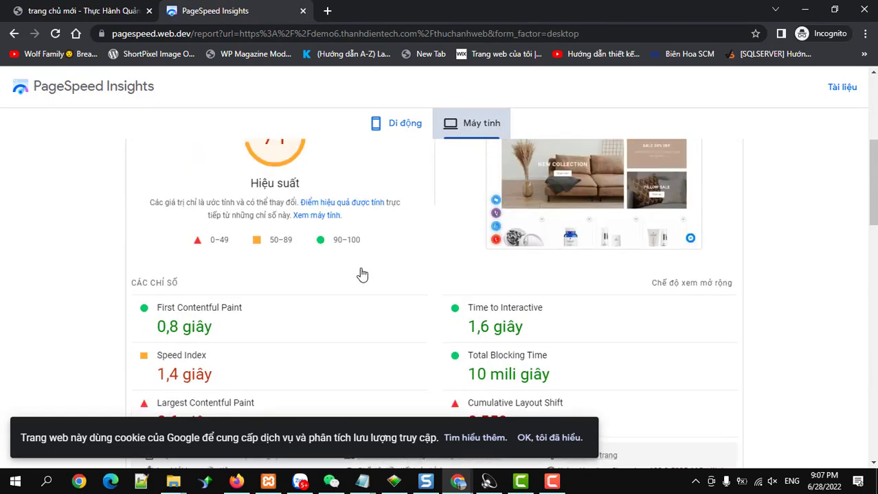
{"action": "scroll", "coordinate": [323, 280], "scroll_direction": "down", "scroll_amount": 2}
{"action": "scroll", "coordinate": [324, 280], "scroll_direction": "down", "scroll_amount": 1}
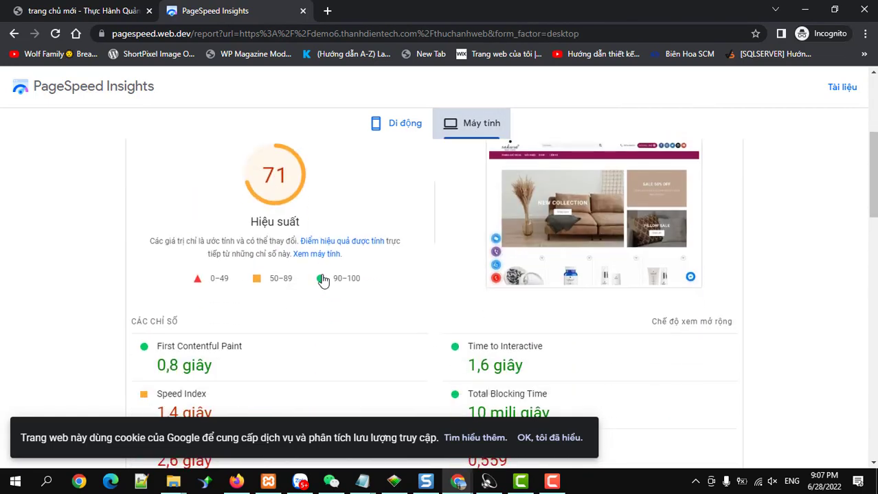
{"action": "scroll", "coordinate": [323, 279], "scroll_direction": "down", "scroll_amount": 2}
{"action": "scroll", "coordinate": [337, 274], "scroll_direction": "up", "scroll_amount": 3}
{"action": "scroll", "coordinate": [312, 237], "scroll_direction": "down", "scroll_amount": 2}
{"action": "scroll", "coordinate": [313, 238], "scroll_direction": "down", "scroll_amount": 3}
{"action": "scroll", "coordinate": [317, 237], "scroll_direction": "down", "scroll_amount": 1}
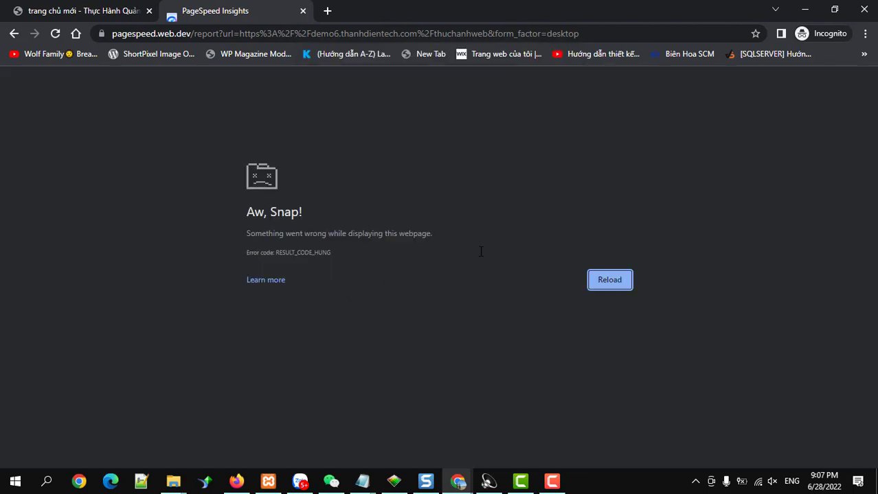
{"action": "left_click", "coordinate": [12, 33]}
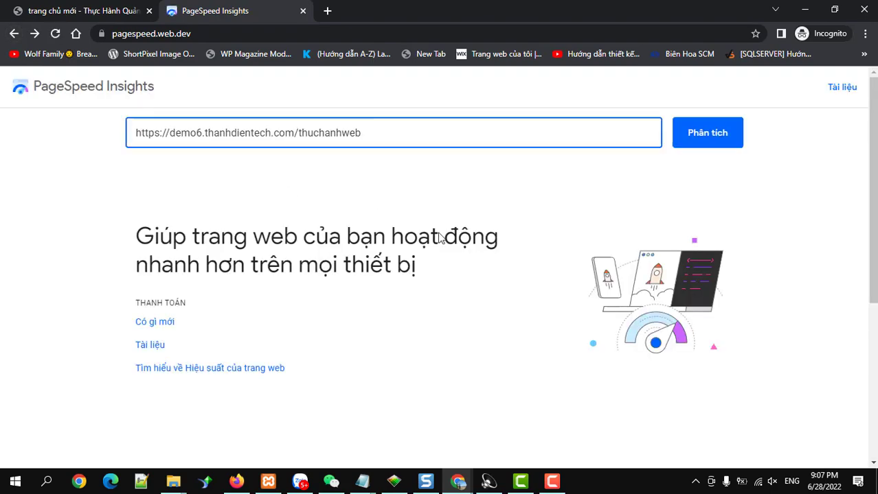
{"action": "left_click", "coordinate": [704, 134]}
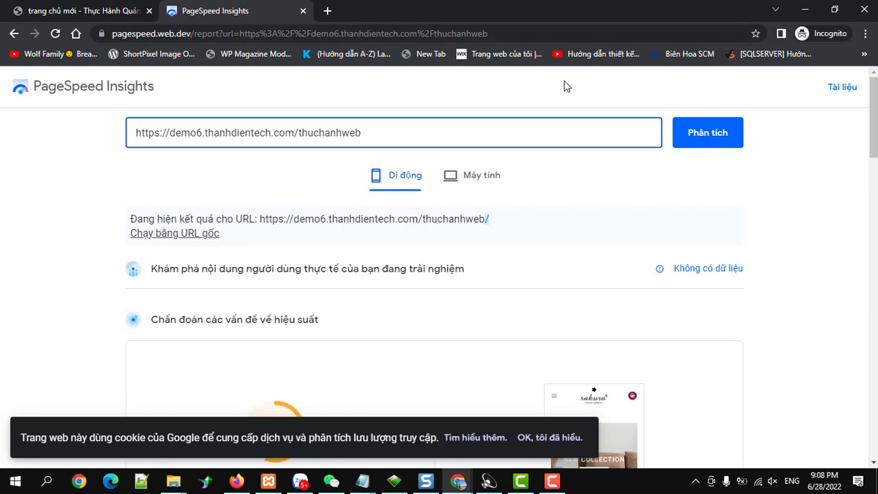
Minimize the browser windows to show the desktop and copy the name of the Caesium shortcut.
{"action": "left_click", "coordinate": [804, 11]}
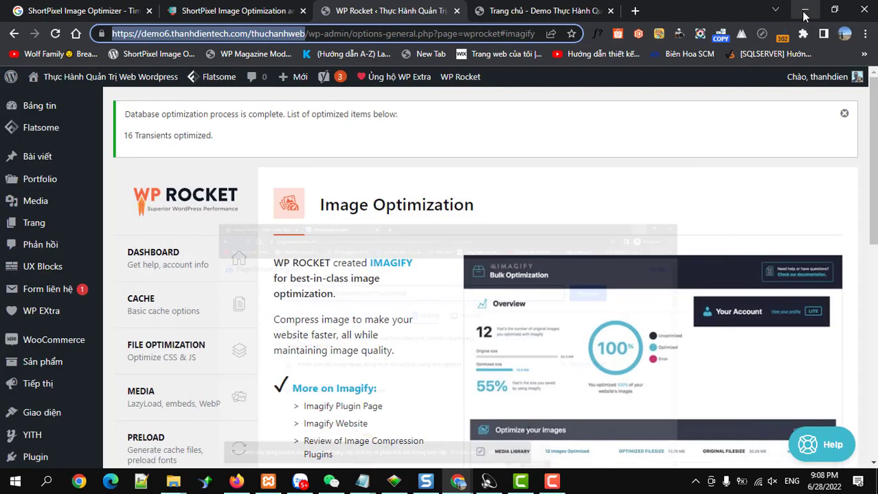
{"action": "left_click", "coordinate": [805, 11]}
{"action": "key", "text": "super+d"}
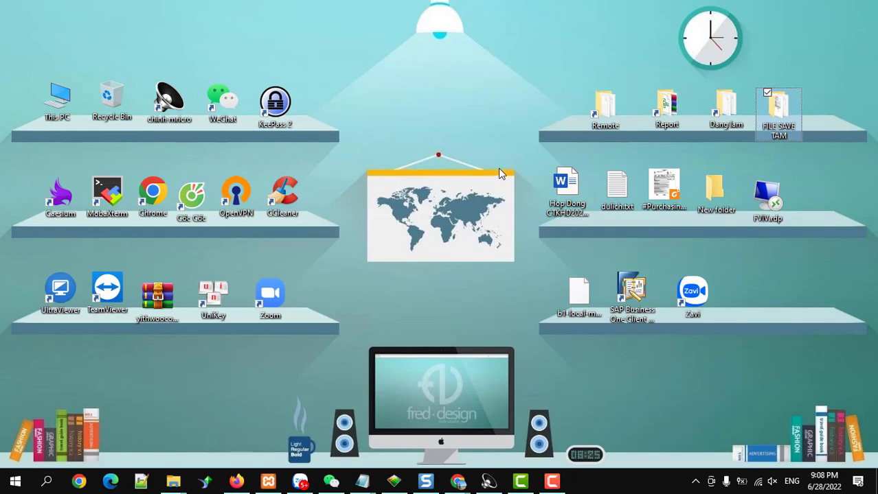
{"action": "left_click", "coordinate": [62, 220]}
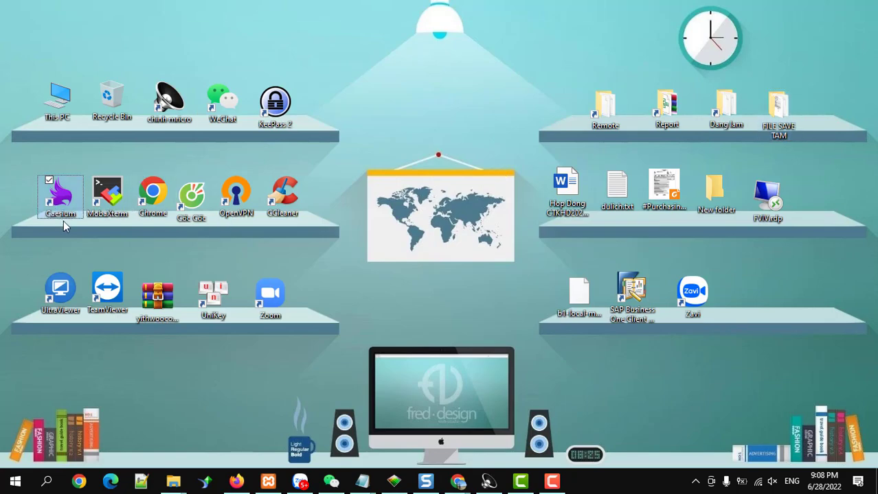
{"action": "key", "text": "F2"}
{"action": "left_click", "coordinate": [61, 200]}
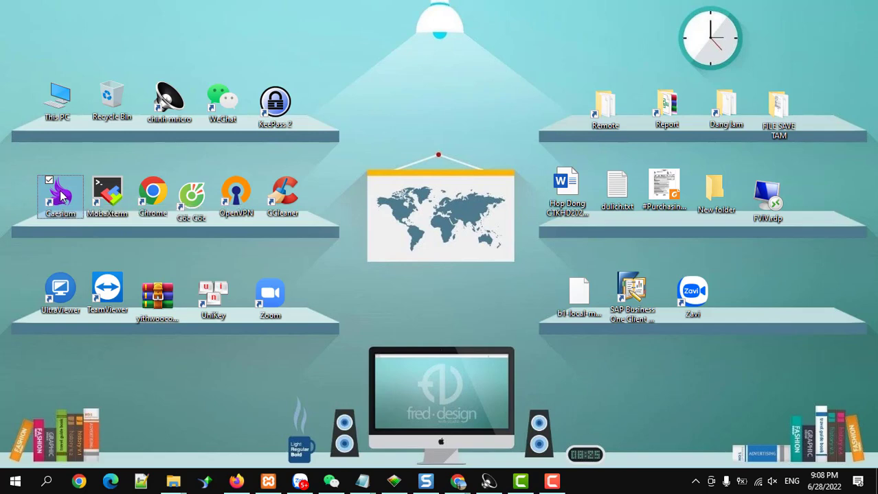
{"action": "left_click", "coordinate": [62, 214]}
{"action": "key", "text": "ctrl+c"}
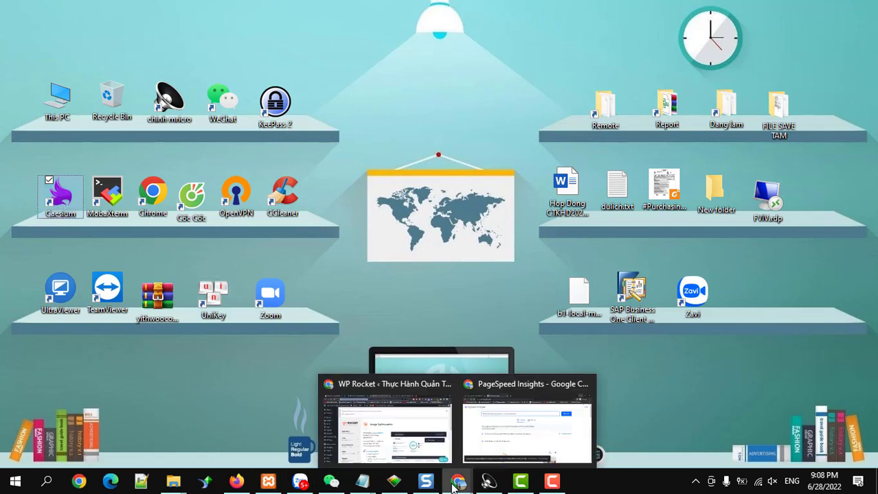
Return to the WP Rocket browser window and search Google for Caesium in a new tab.
{"action": "left_click", "coordinate": [384, 419]}
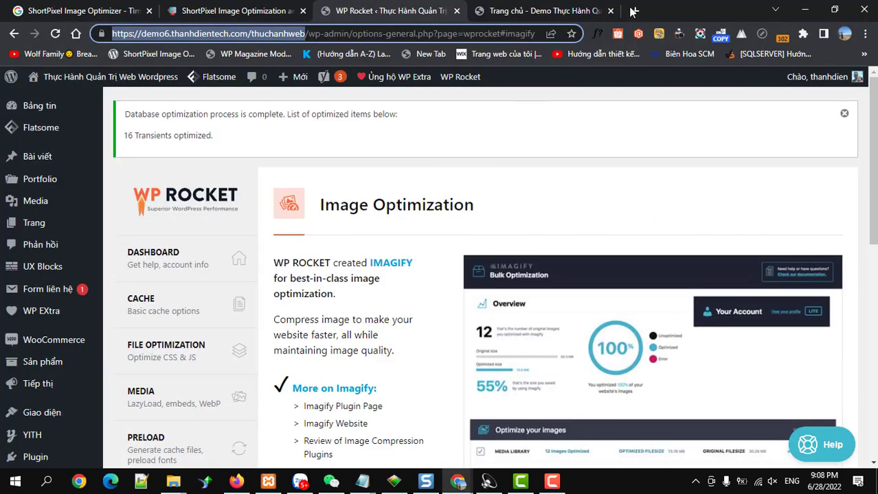
{"action": "left_click", "coordinate": [633, 11]}
{"action": "key", "text": "ctrl+v"}
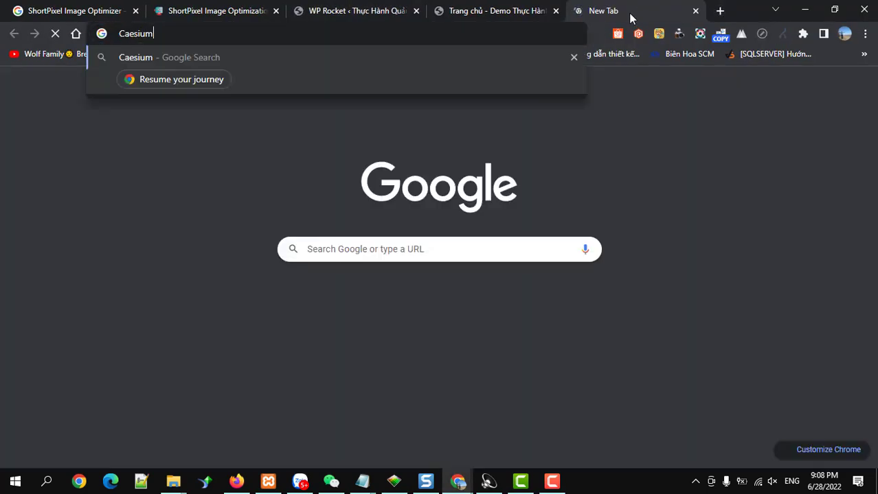
{"action": "key", "text": "Return"}
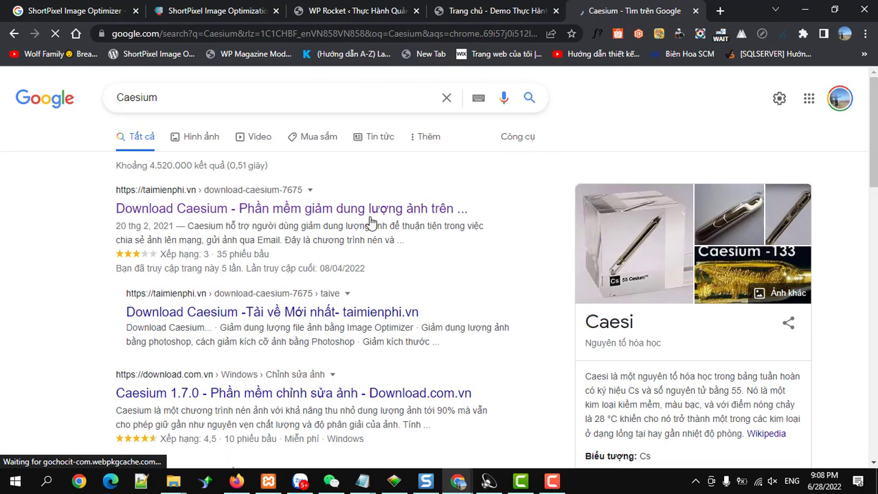
Open the taimienphi.vn download page for Caesium from the search results and copy its address.
{"action": "left_click", "coordinate": [239, 209]}
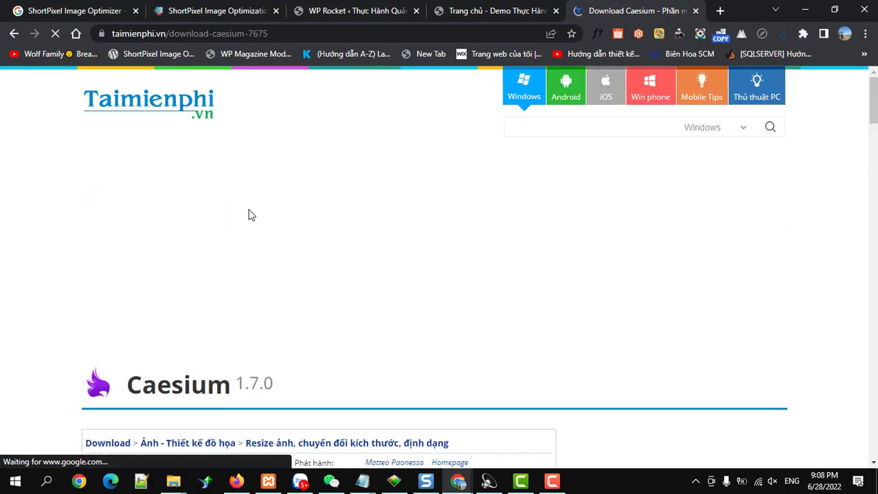
{"action": "left_click", "coordinate": [268, 32]}
{"action": "key", "text": "ctrl+c"}
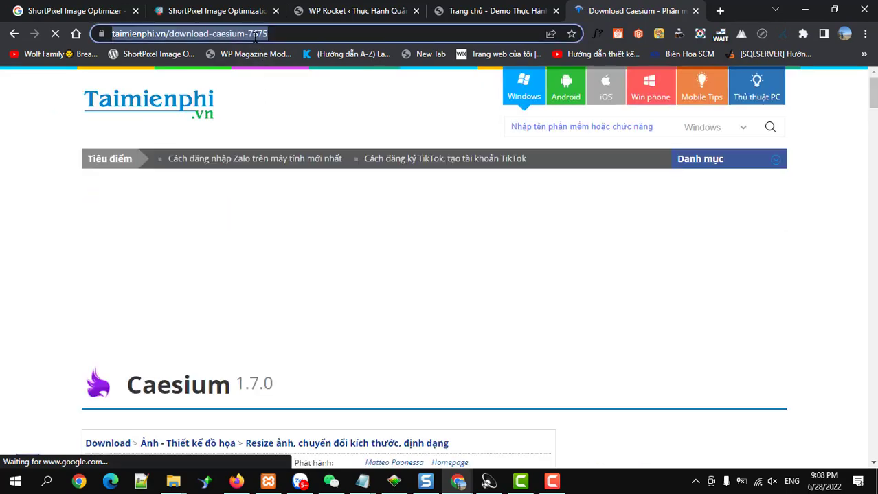
{"action": "left_click", "coordinate": [300, 481]}
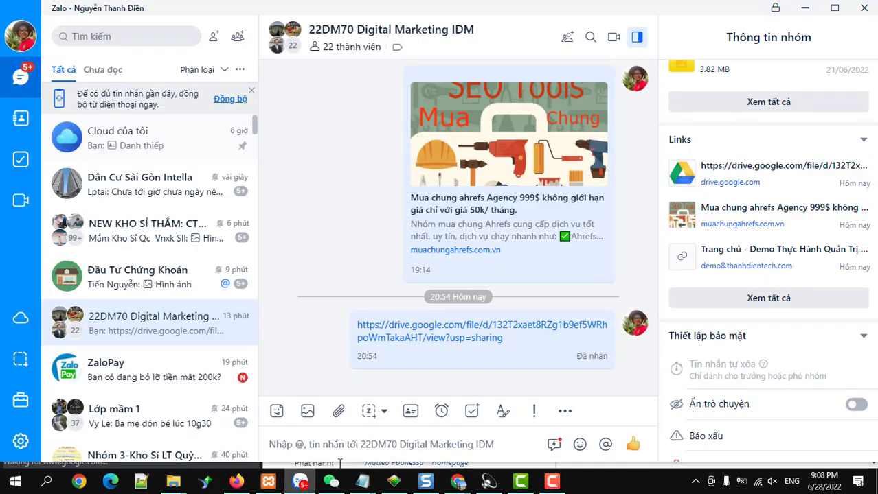
{"action": "left_click", "coordinate": [358, 450]}
{"action": "key", "text": "ctrl+v"}
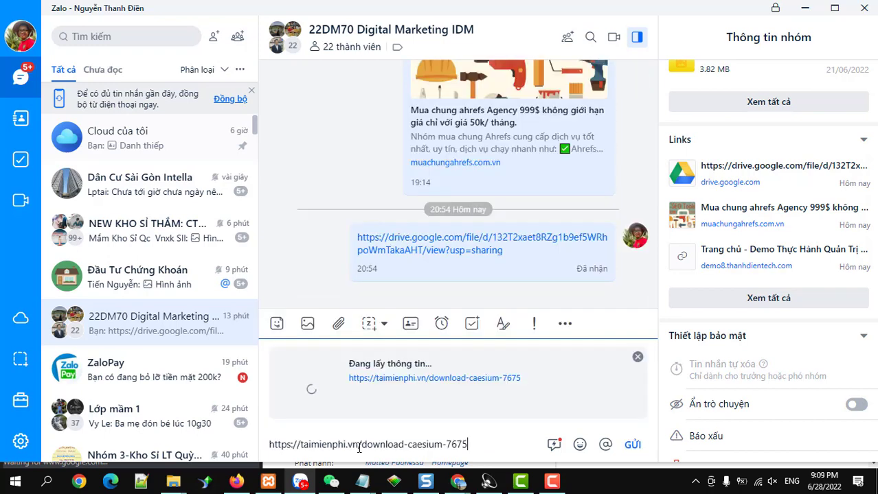
{"action": "key", "text": "Return"}
Send the group the message "Công cụ nén ảnh không mất chất lượng ảnh để đưa lên web nhẹ".
{"action": "type", "text": "Công"}
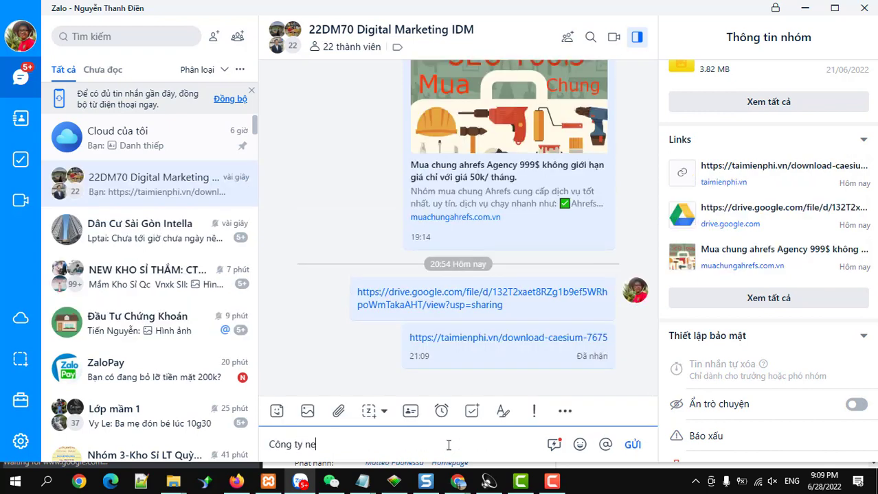
{"action": "type", "text": " cụ nền an"}
{"action": "key", "text": "BackSpace"}
{"action": "key", "text": "BackSpace"}
{"action": "key", "text": "BackSpace"}
{"action": "key", "text": "BackSpace"}
{"action": "key", "text": "BackSpace"}
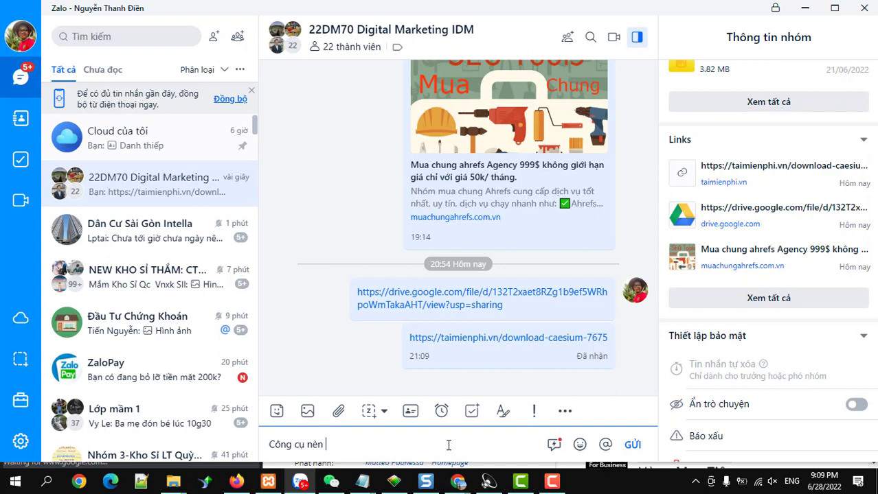
{"action": "type", "text": "en ảnh"}
{"action": "type", "text": " khong"}
{"action": "type", "text": "mat cha"}
{"action": "type", "text": "t luương "}
{"action": "type", "text": "nh3"}
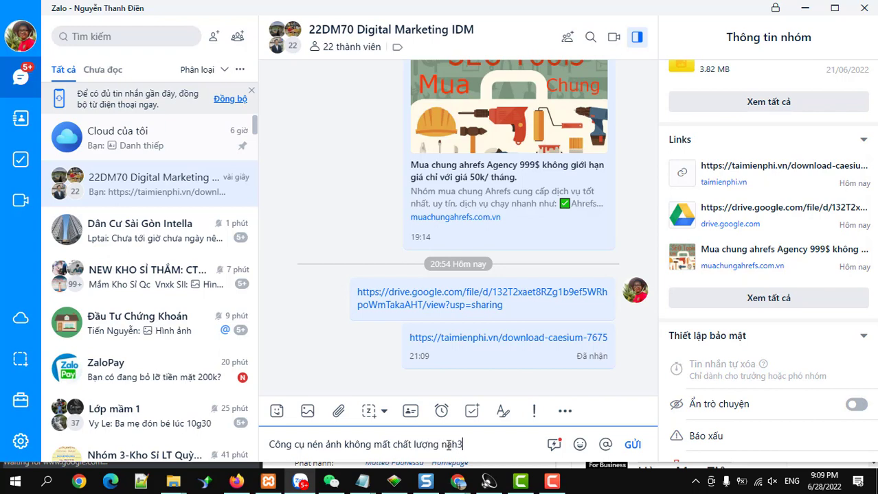
{"action": "key", "text": "BackSpace"}
{"action": "key", "text": "BackSpace"}
{"action": "key", "text": "BackSpace"}
{"action": "type", "text": "dua"}
{"action": "type", "text": "len"}
{"action": "type", "text": "eb nhe"}
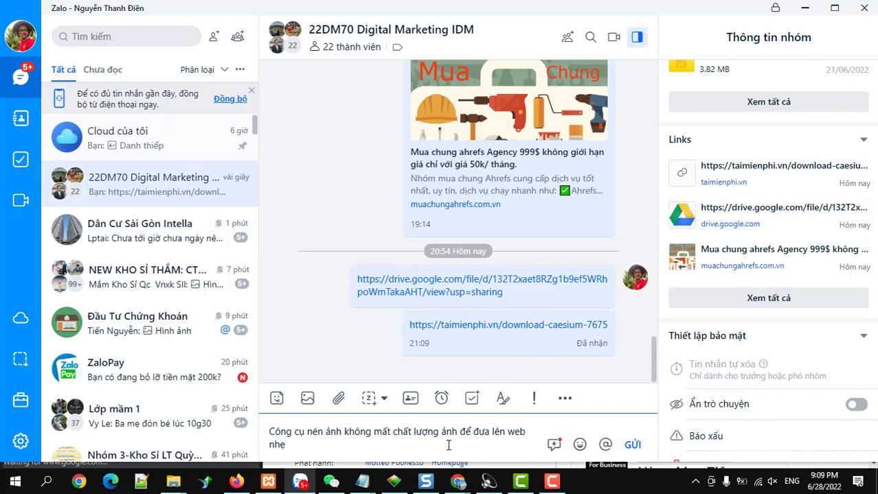
{"action": "key", "text": "Return"}
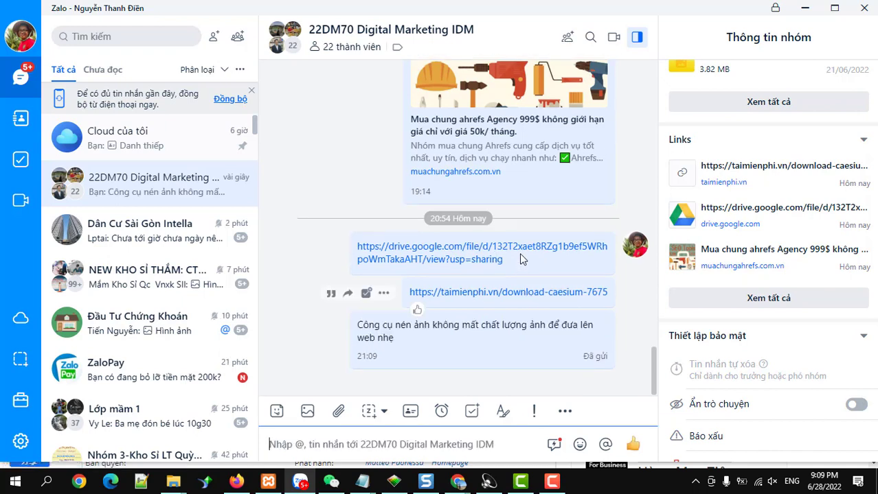
Write a reply to the Google Drive link message in the group reading "wp rocket để tạo cache".
{"action": "right_click", "coordinate": [520, 259]}
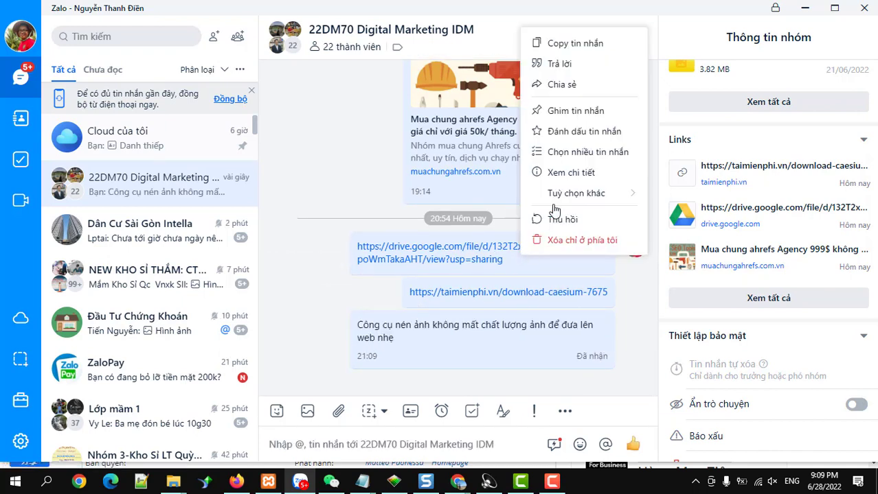
{"action": "left_click", "coordinate": [559, 63]}
{"action": "type", "text": "wp "}
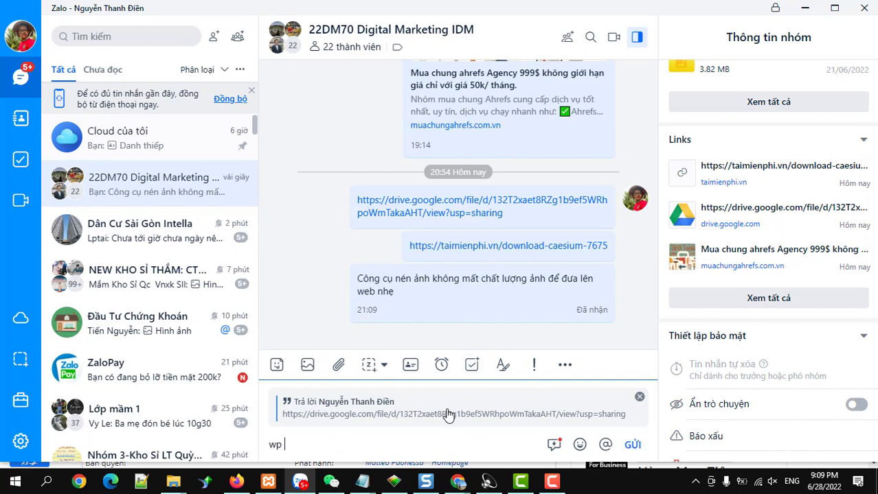
{"action": "type", "text": "rocket đề"}
{"action": "type", "text": " tao"}
{"action": "type", "text": "j cache"}
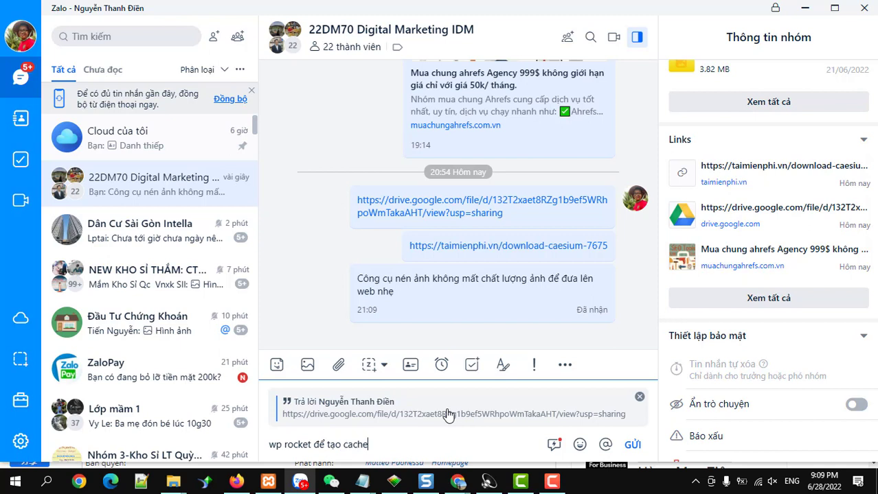